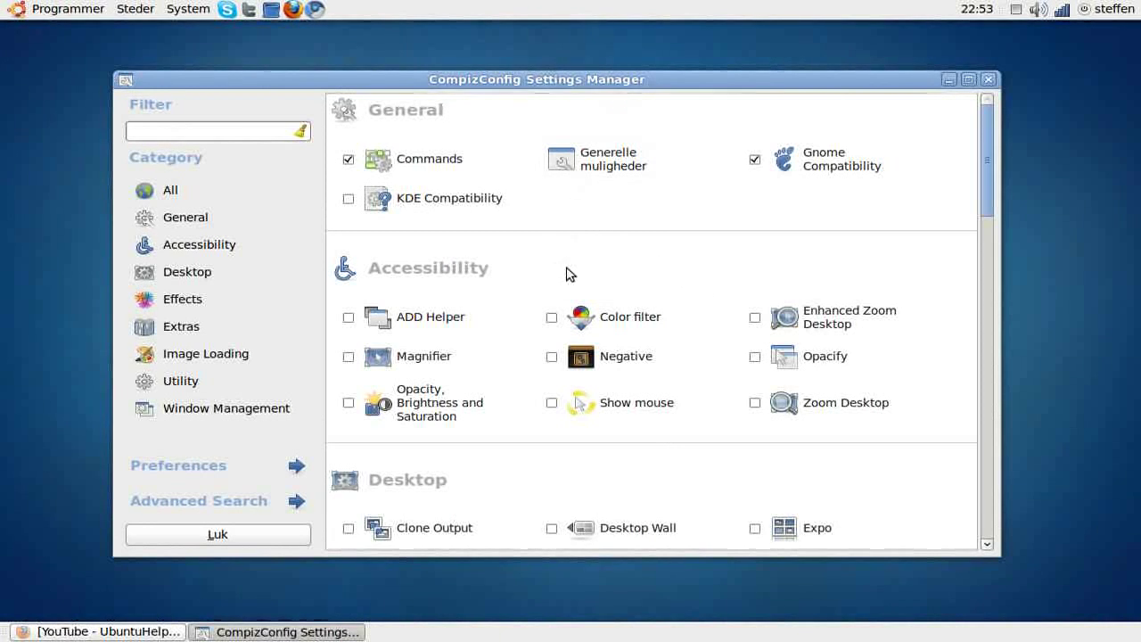
Step: Open Show mouse, start its particle ring with Alt+K and set rotation speed to 0,4397
left_click(649, 406)
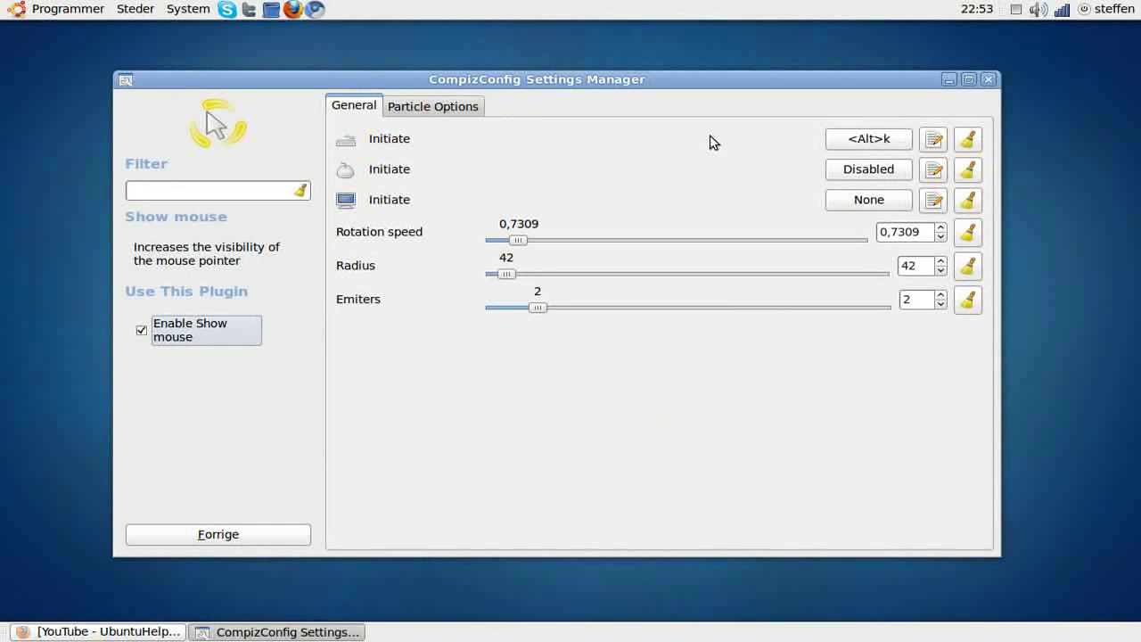
key("alt+k")
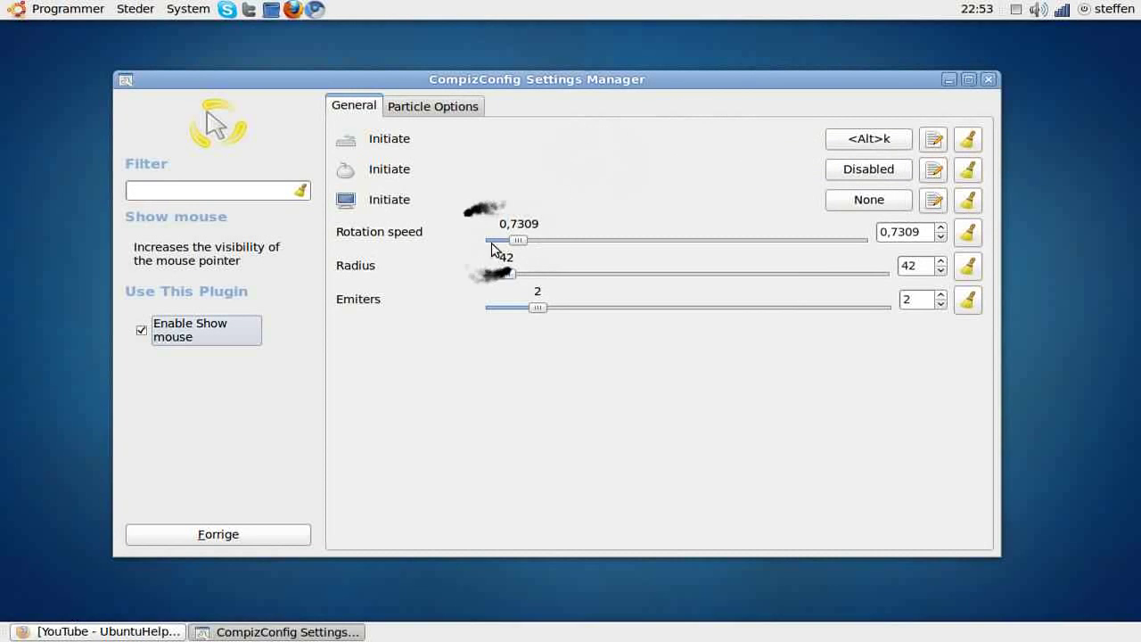
mouse_move(520, 240)
left_mouse_down()
mouse_move(567, 241)
mouse_move(495, 241)
mouse_move(513, 242)
left_mouse_up()
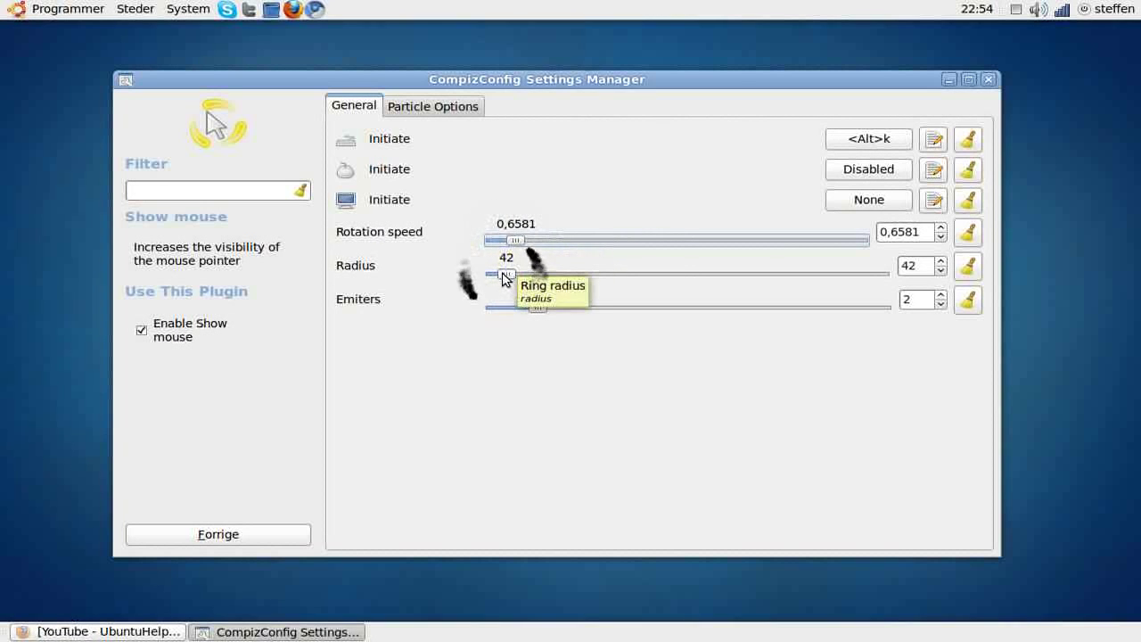
Step: Set the particle ring radius to 49 and the emitter count to 2
left_click_drag(506, 279, 540, 276)
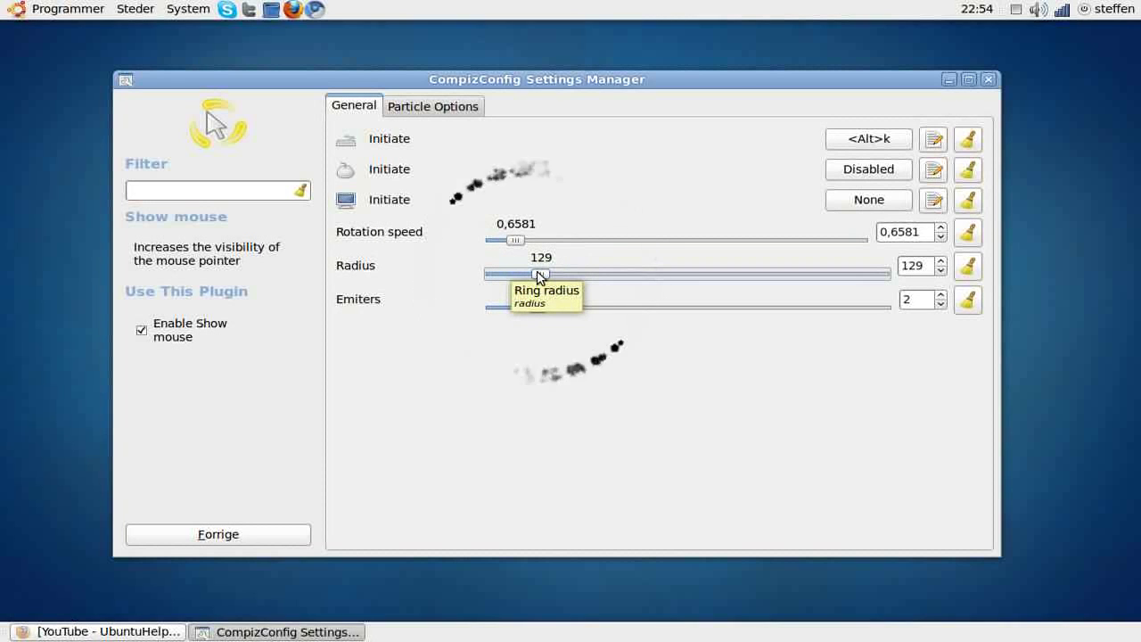
left_click_drag(540, 275, 508, 275)
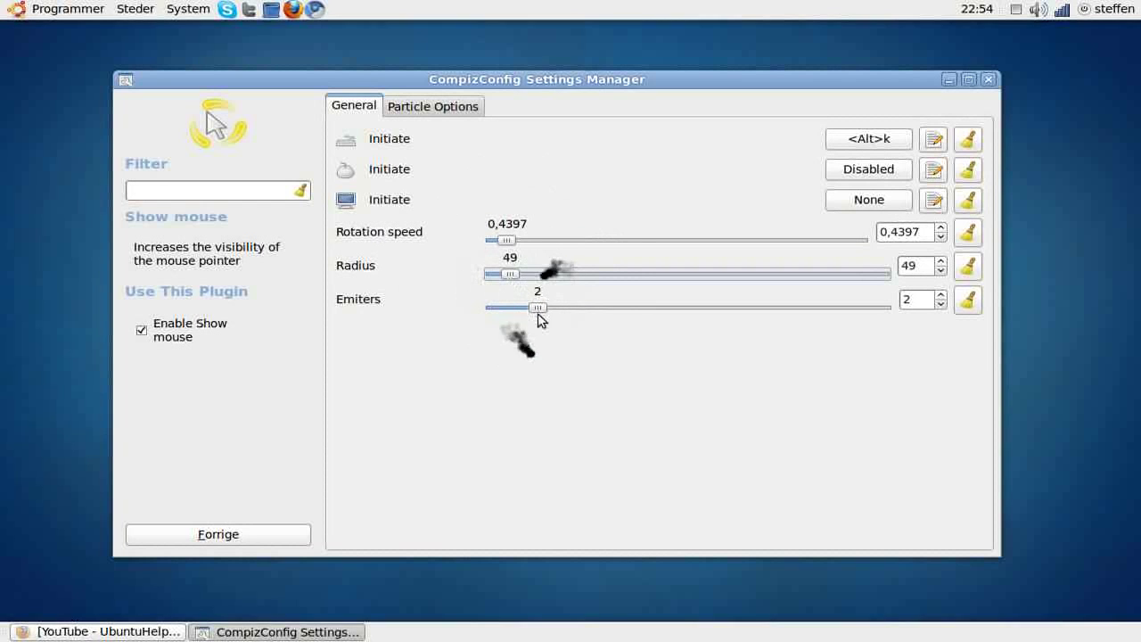
mouse_move(540, 310)
left_mouse_down()
mouse_move(497, 309)
mouse_move(538, 310)
left_mouse_up()
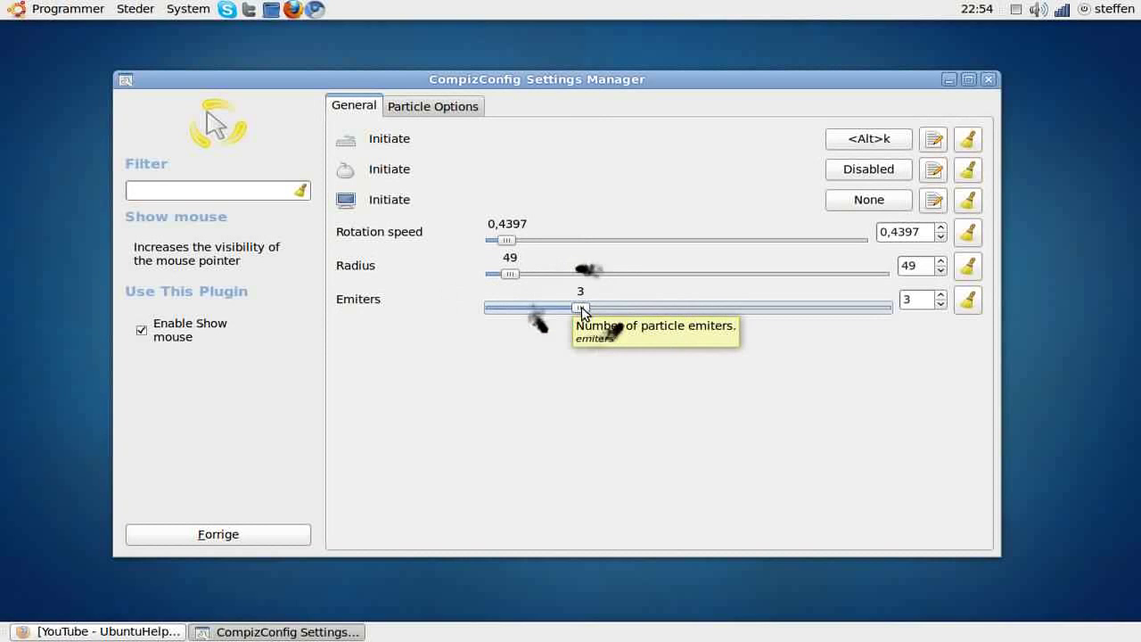
left_click_drag(582, 309, 544, 316)
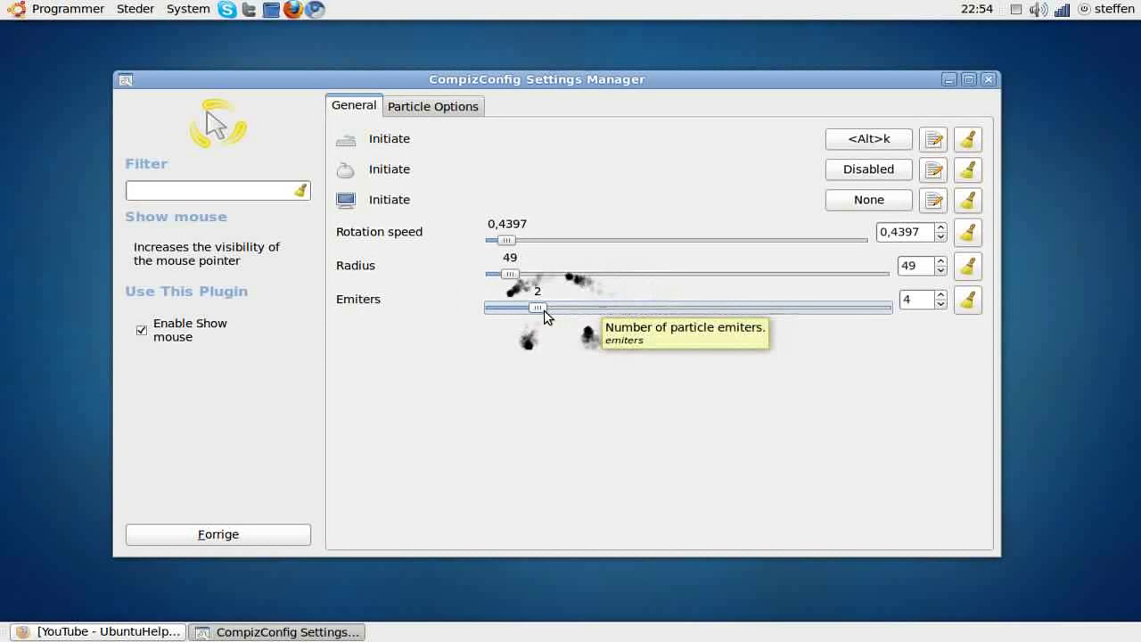
Step: On the Particle Options tab, try several particle sizes and settle on 2,6850
left_click(437, 107)
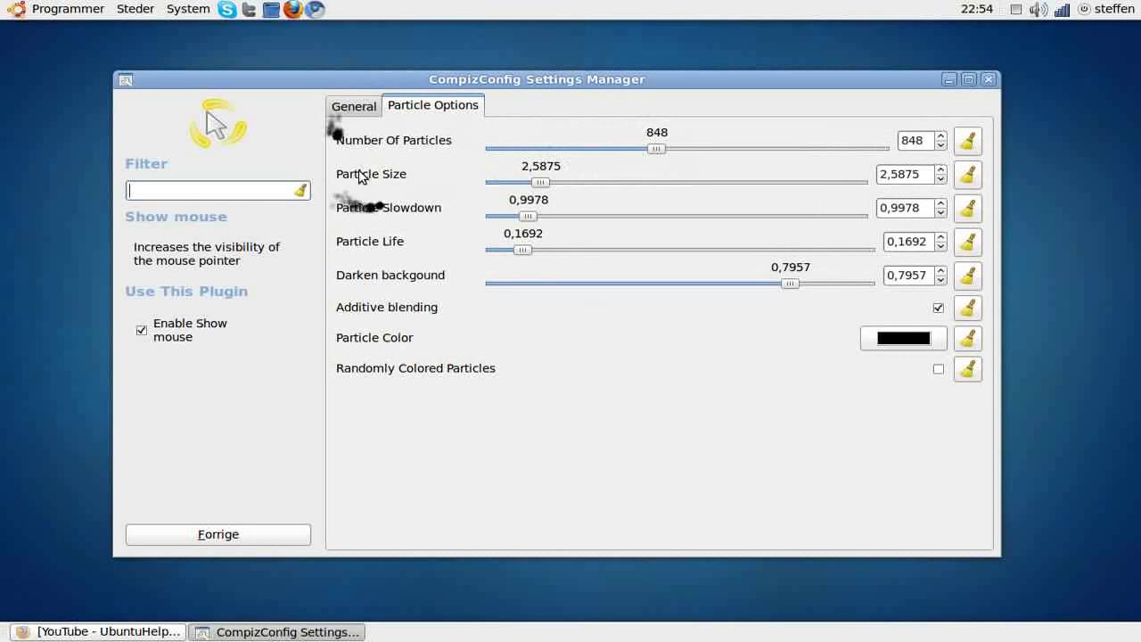
left_click_drag(541, 183, 691, 185)
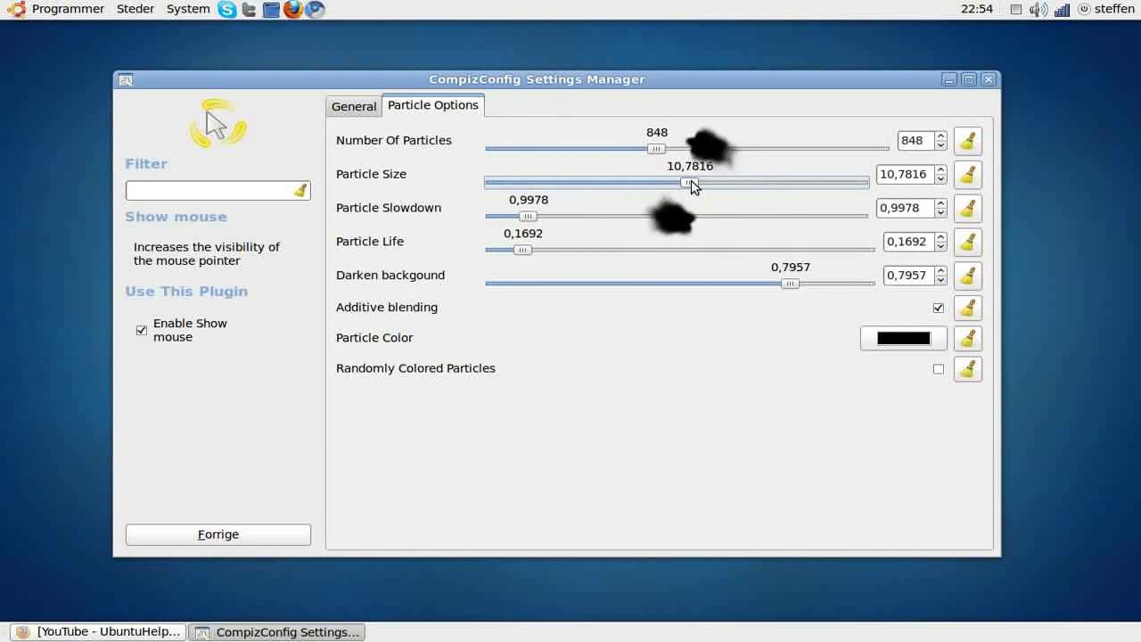
left_click_drag(693, 184, 531, 185)
left_click(553, 183)
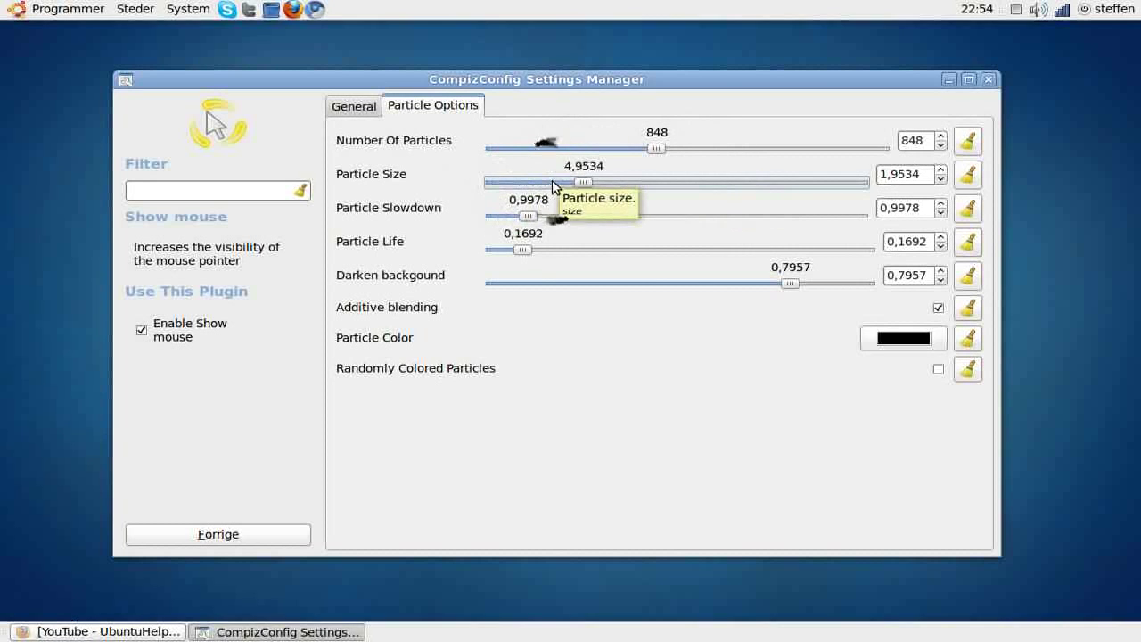
left_click_drag(589, 184, 551, 184)
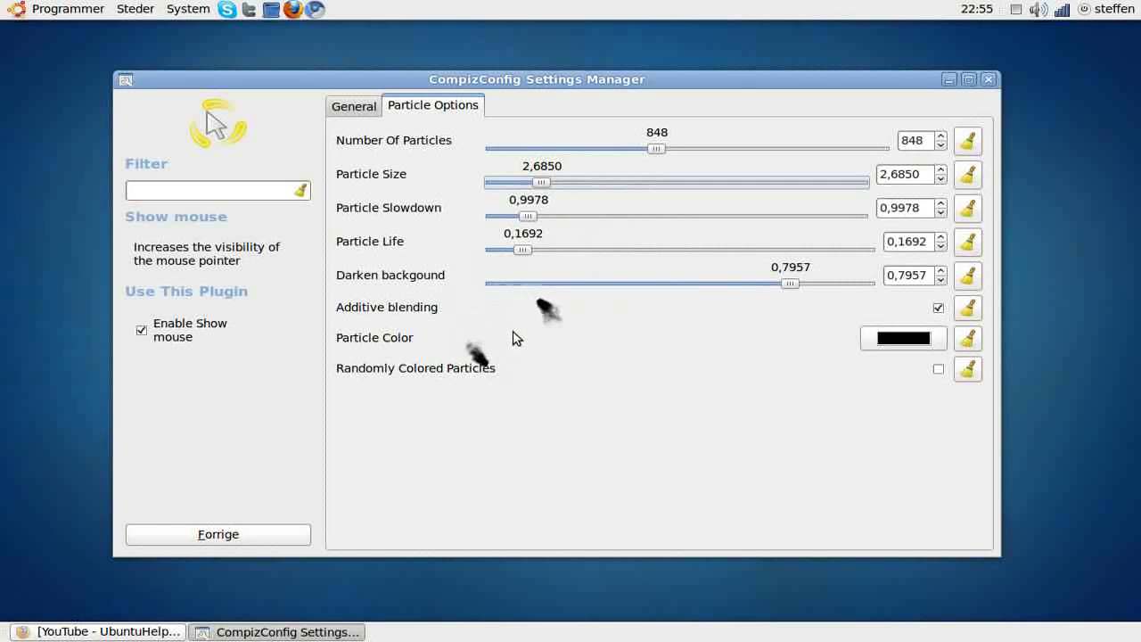
left_click(916, 344)
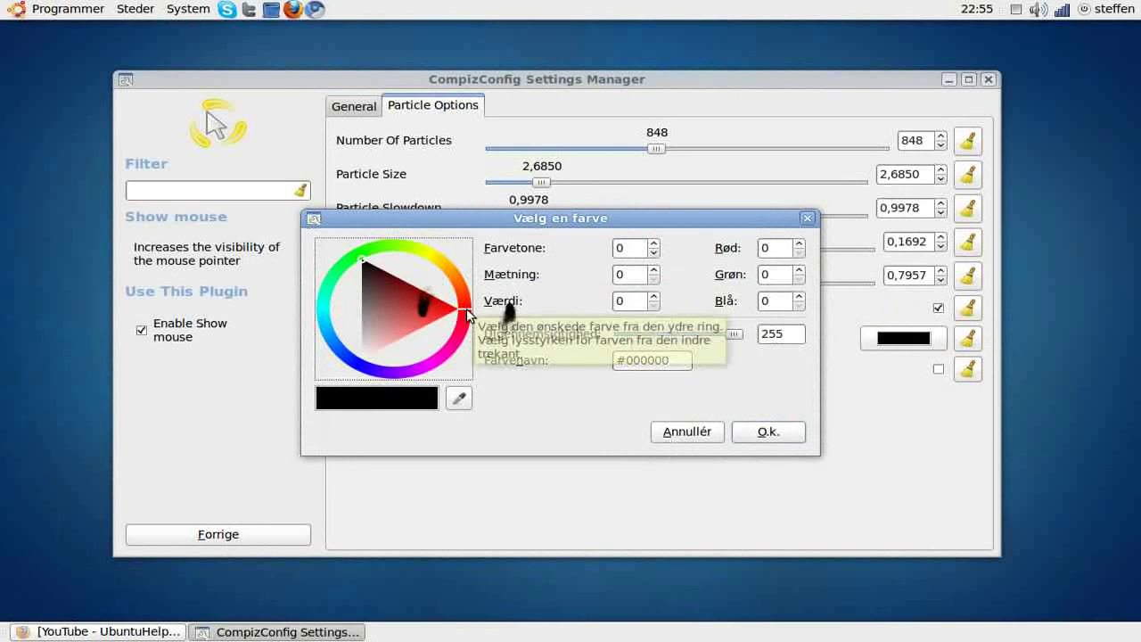
left_click_drag(464, 308, 357, 257)
left_click_drag(392, 311, 358, 258)
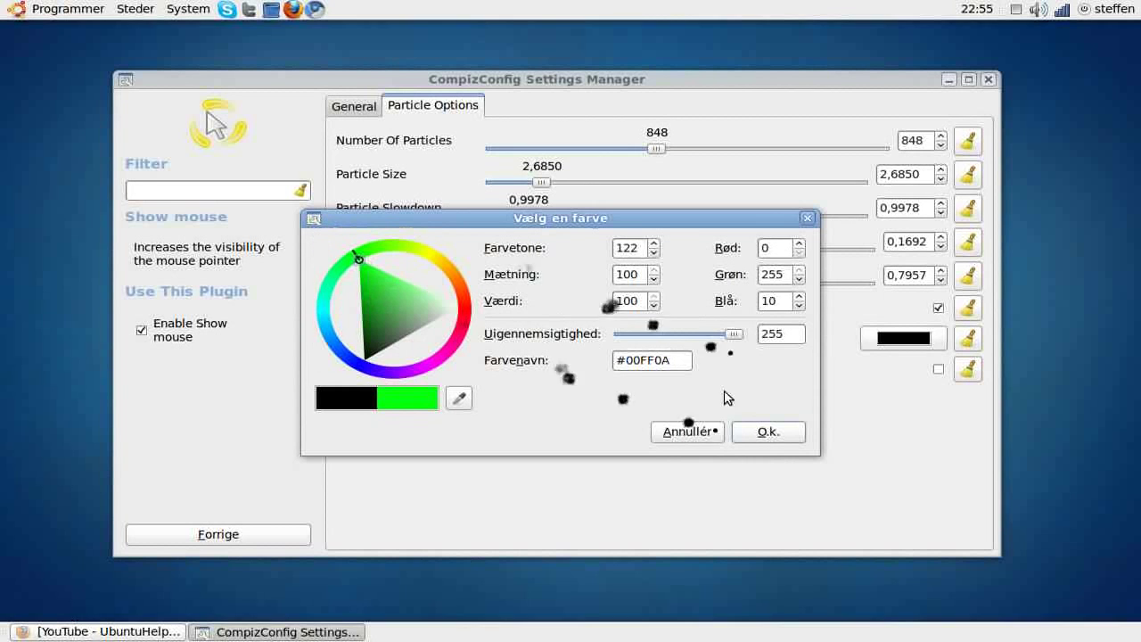
left_click(766, 432)
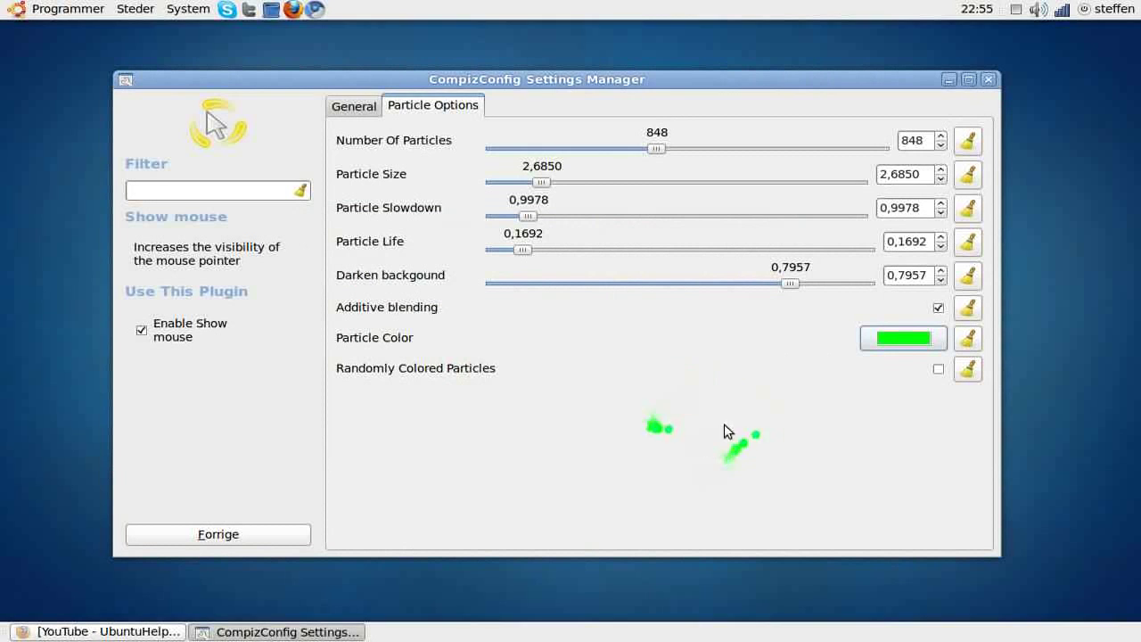
left_click(898, 338)
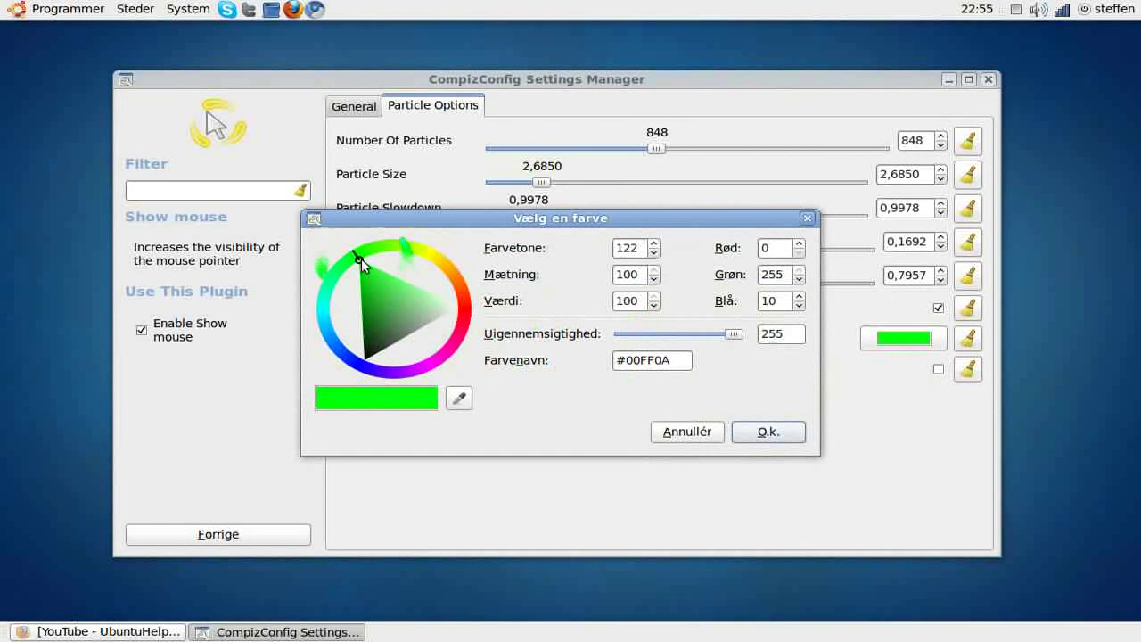
left_click_drag(376, 297, 362, 365)
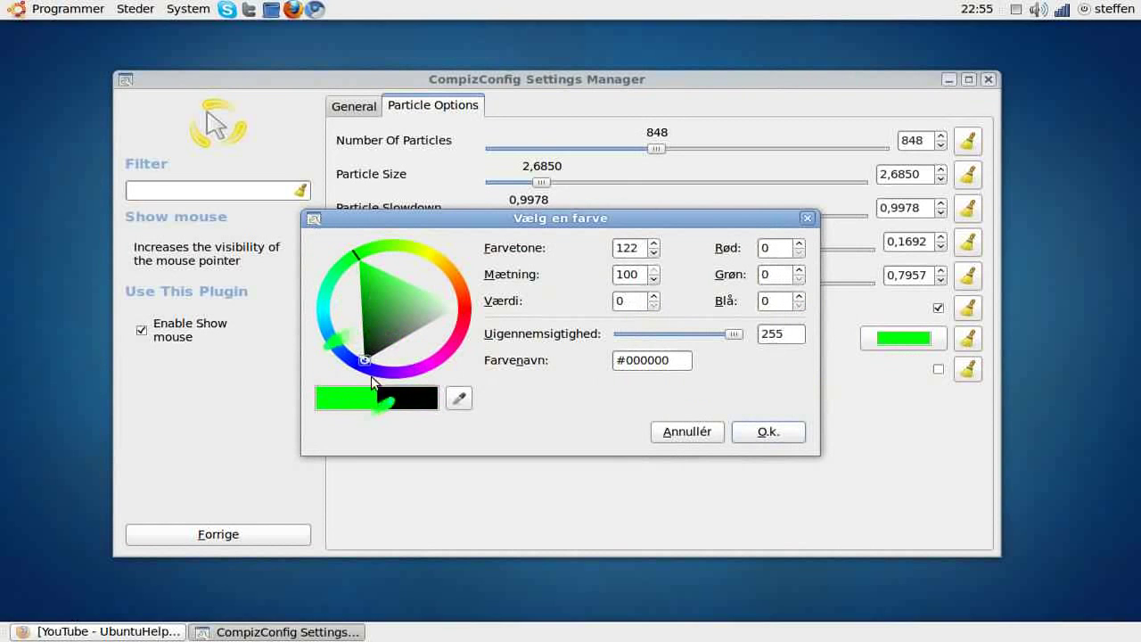
left_click(768, 433)
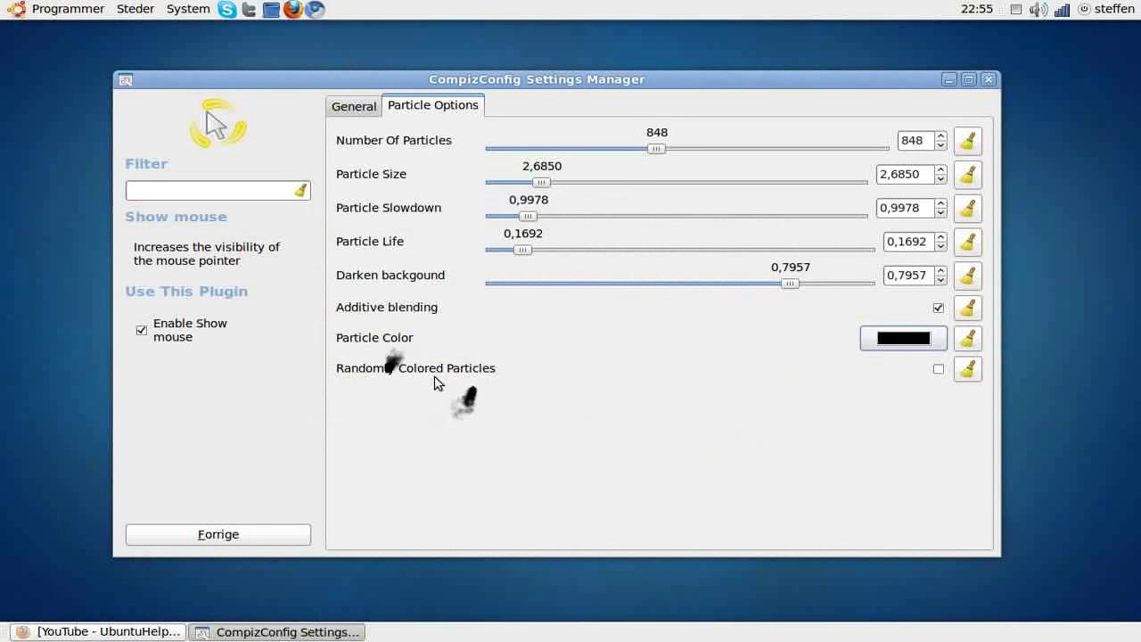
Step: Toggle Randomly Colored Particles on and off, disable Show mouse, and return to the plugin list
left_click(939, 370)
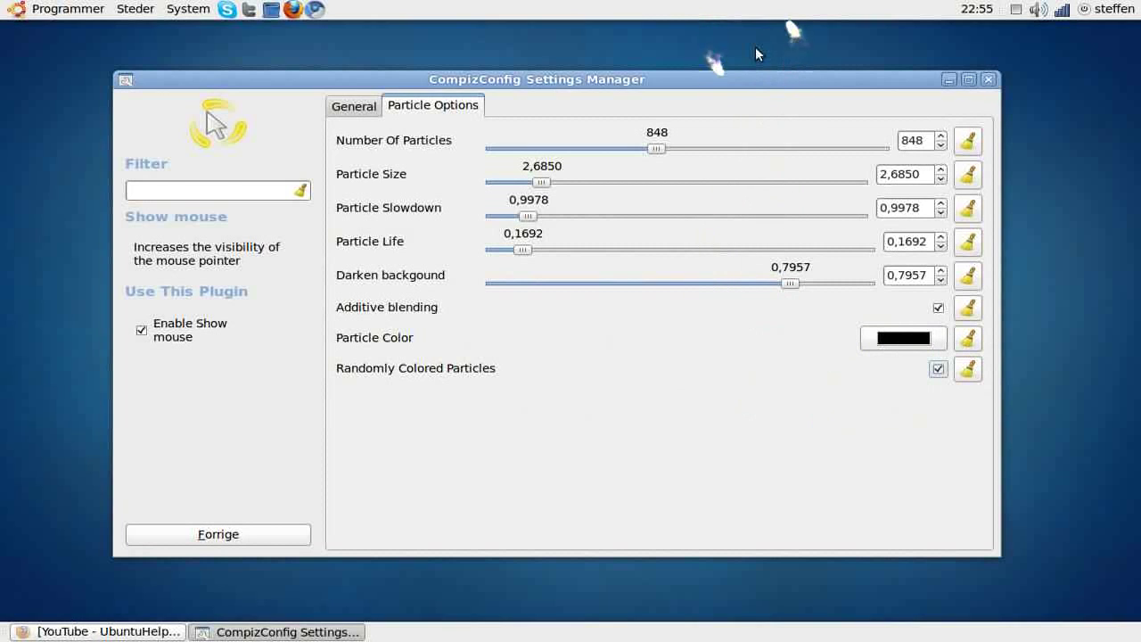
left_click(939, 370)
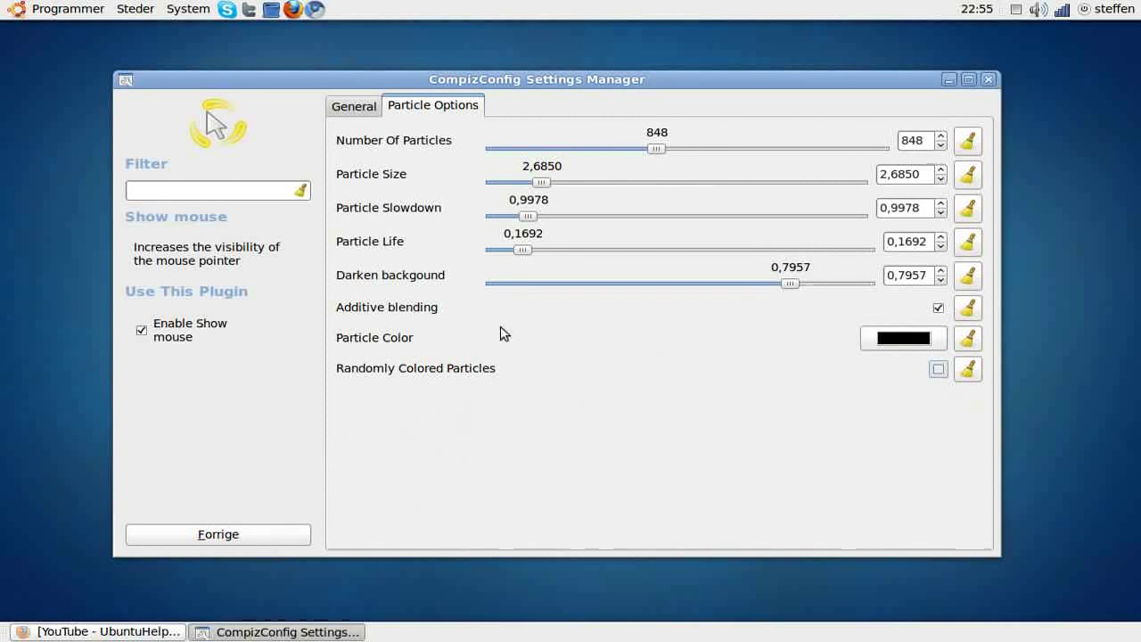
left_click(158, 335)
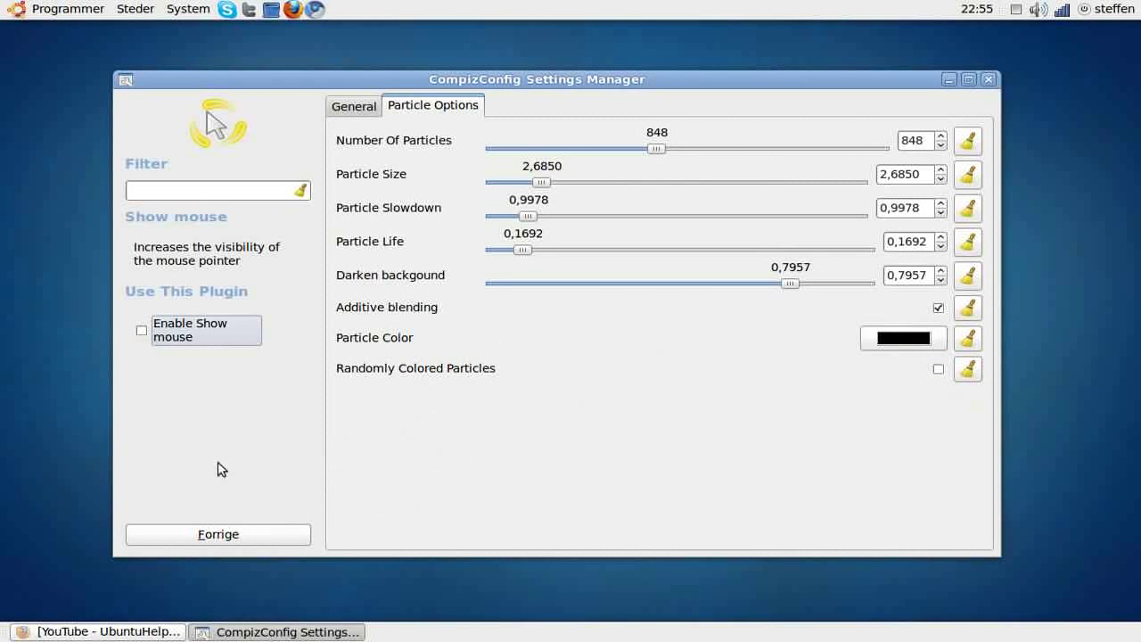
left_click(226, 538)
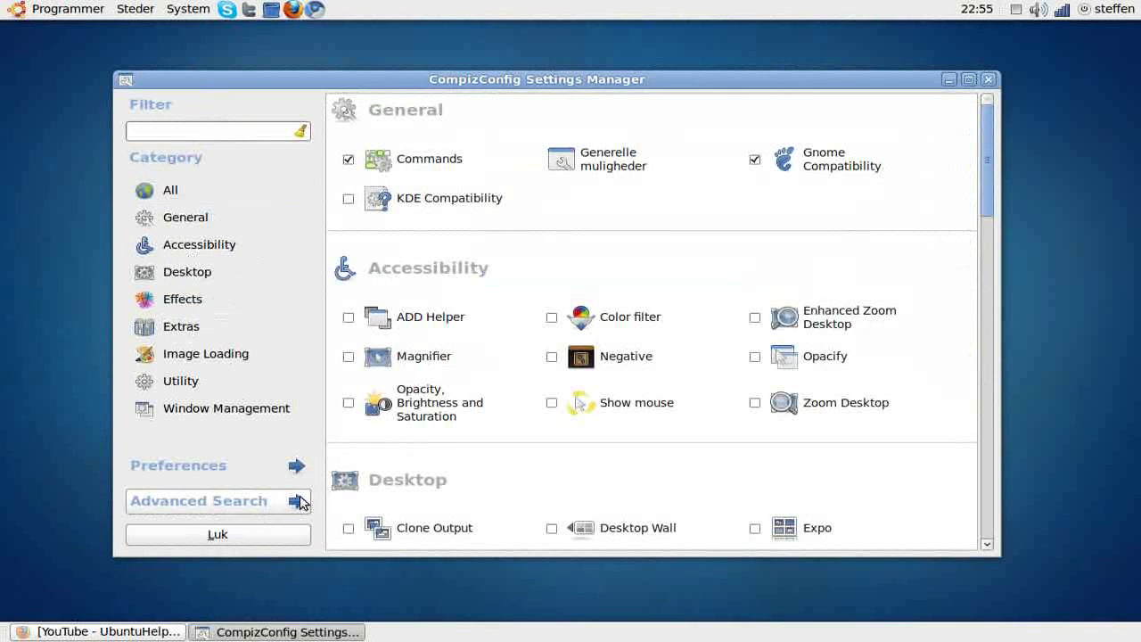
Step: Enable the Magnifier plugin and review its Initiate binding, <Control>m
left_click(423, 357)
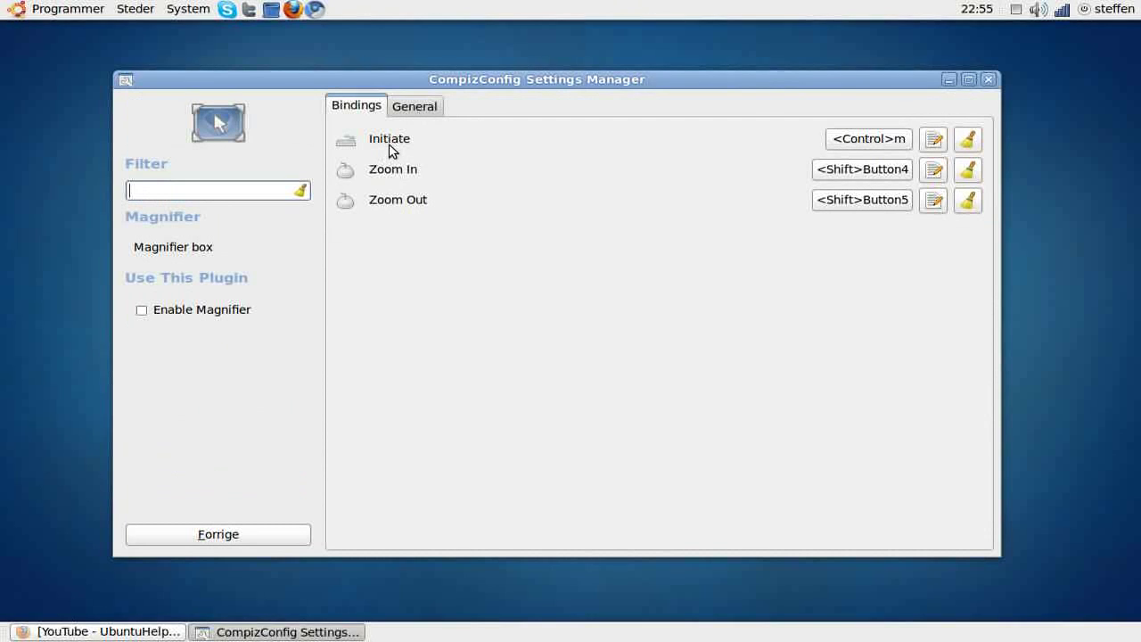
left_click(165, 315)
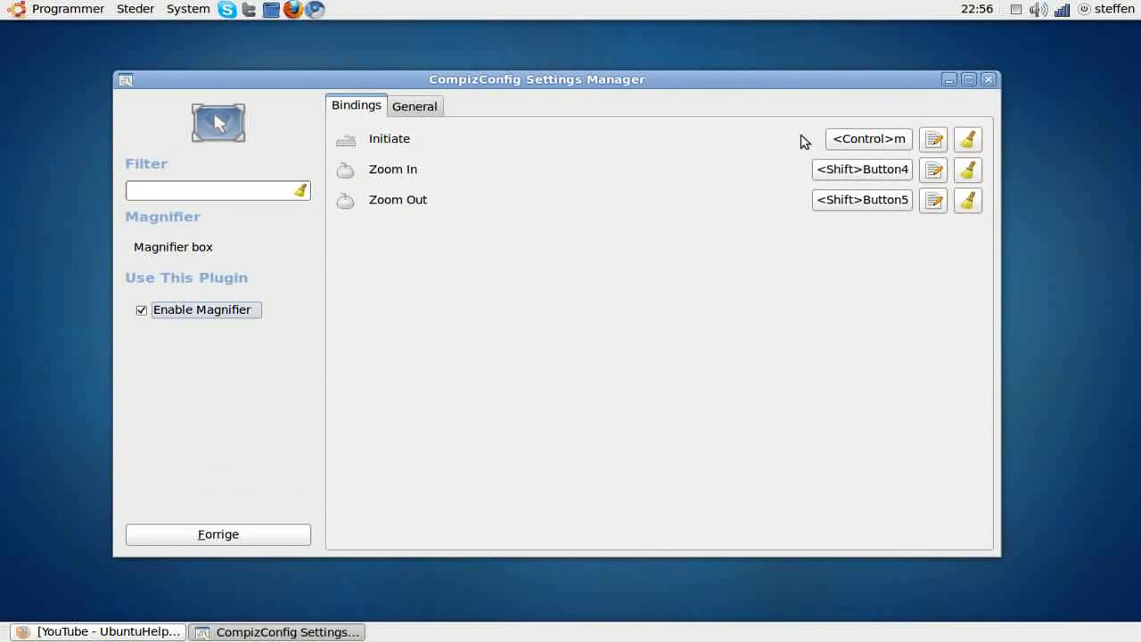
left_click(870, 139)
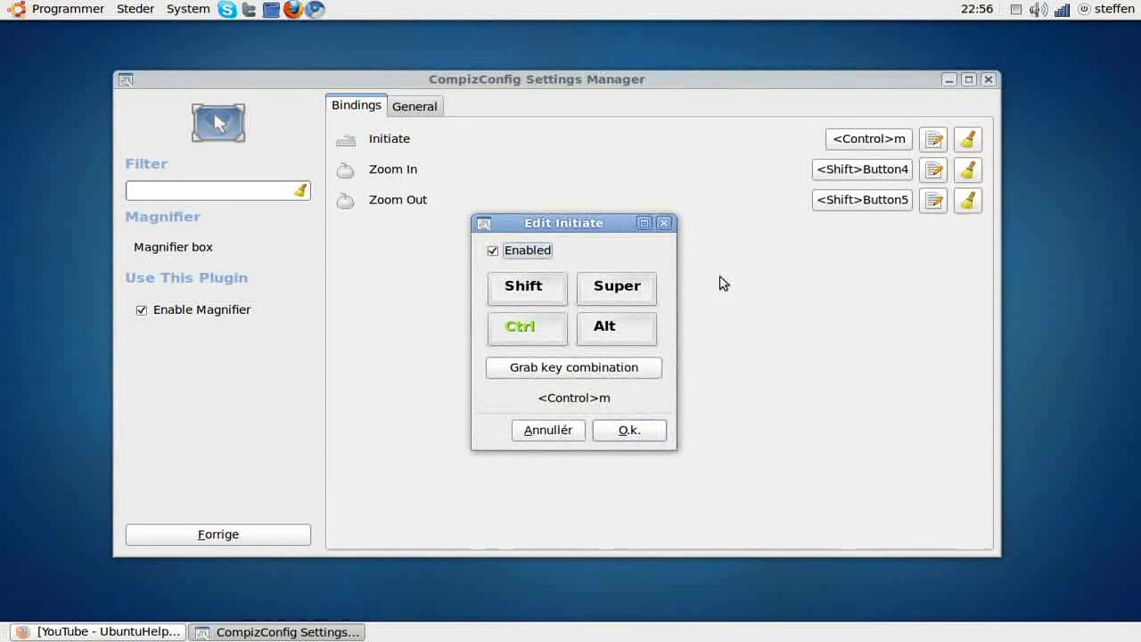
left_click(665, 223)
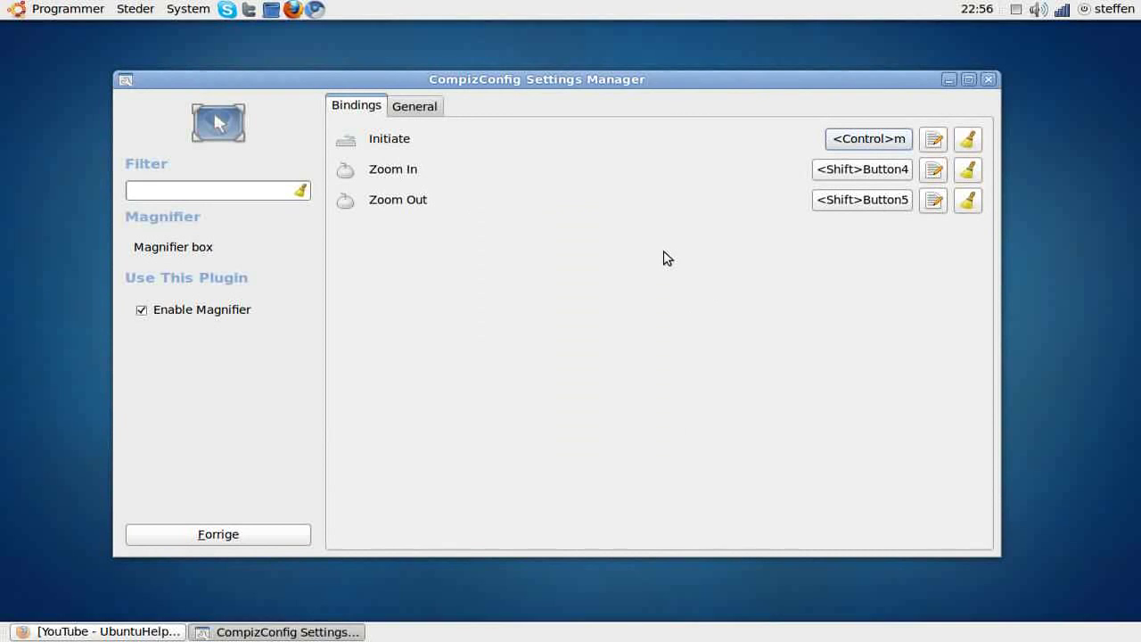
Step: Test the magnifier with Ctrl+M, zooming in and out with Shift+scroll, then stop it
key("ctrl+m")
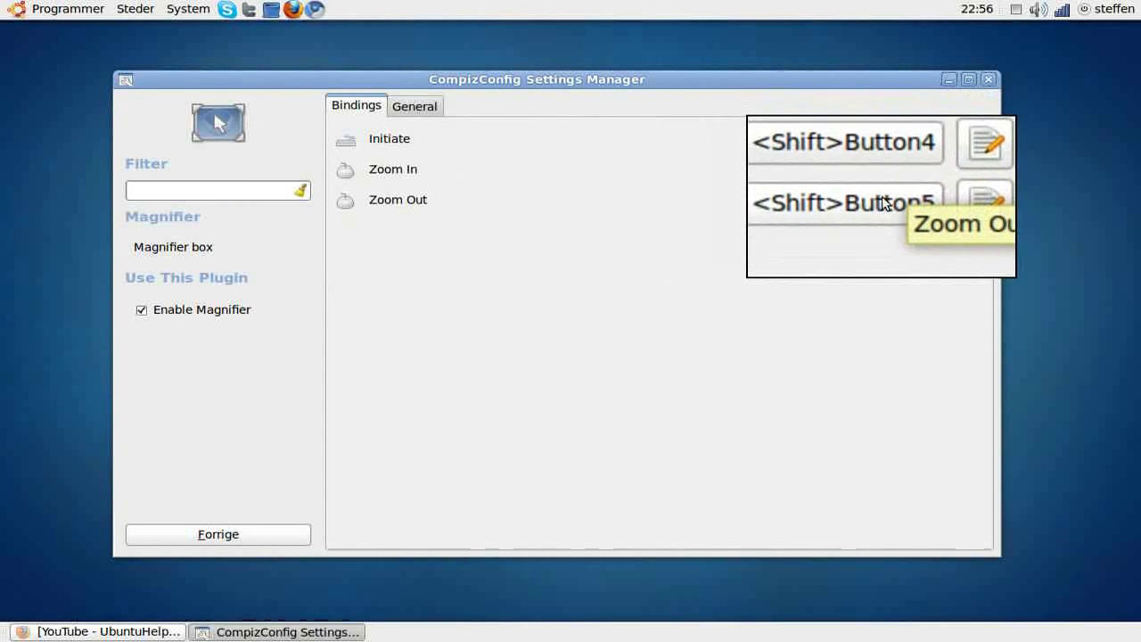
scroll(863, 181, "up", 4, "shift")
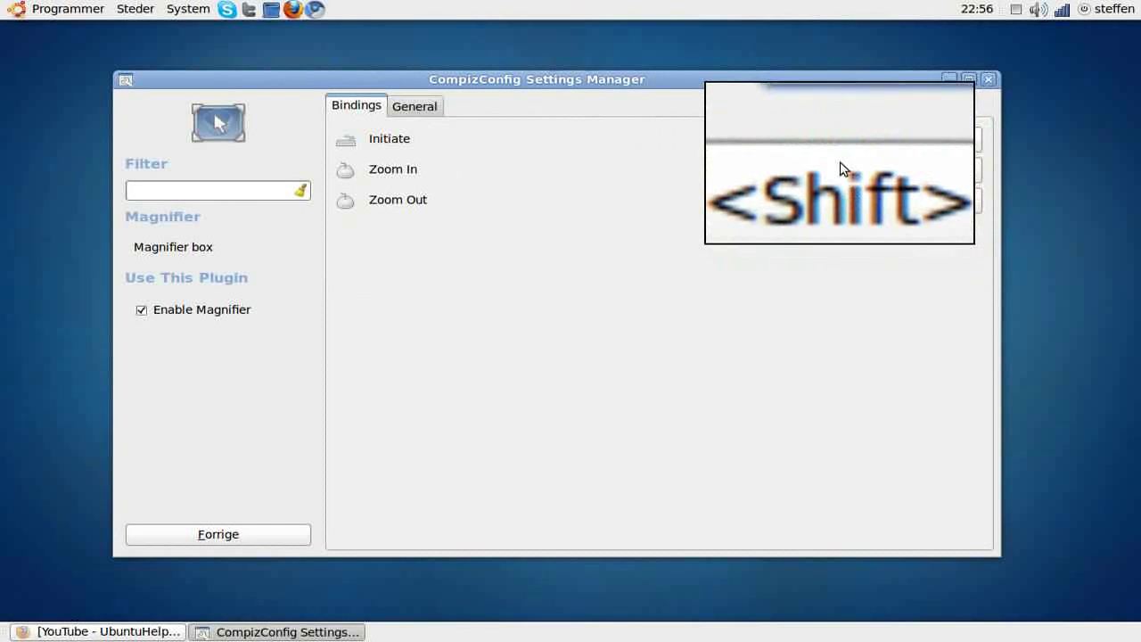
scroll(847, 178, "down", 1, "shift")
scroll(844, 177, "down", 3, "shift")
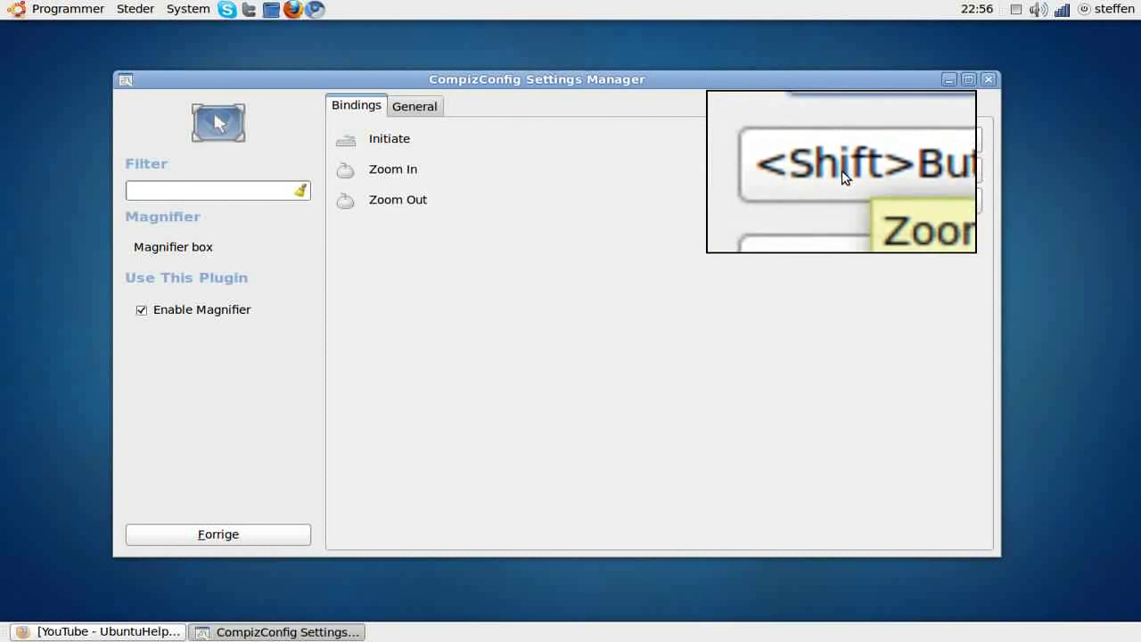
scroll(873, 170, "up", 5, "shift")
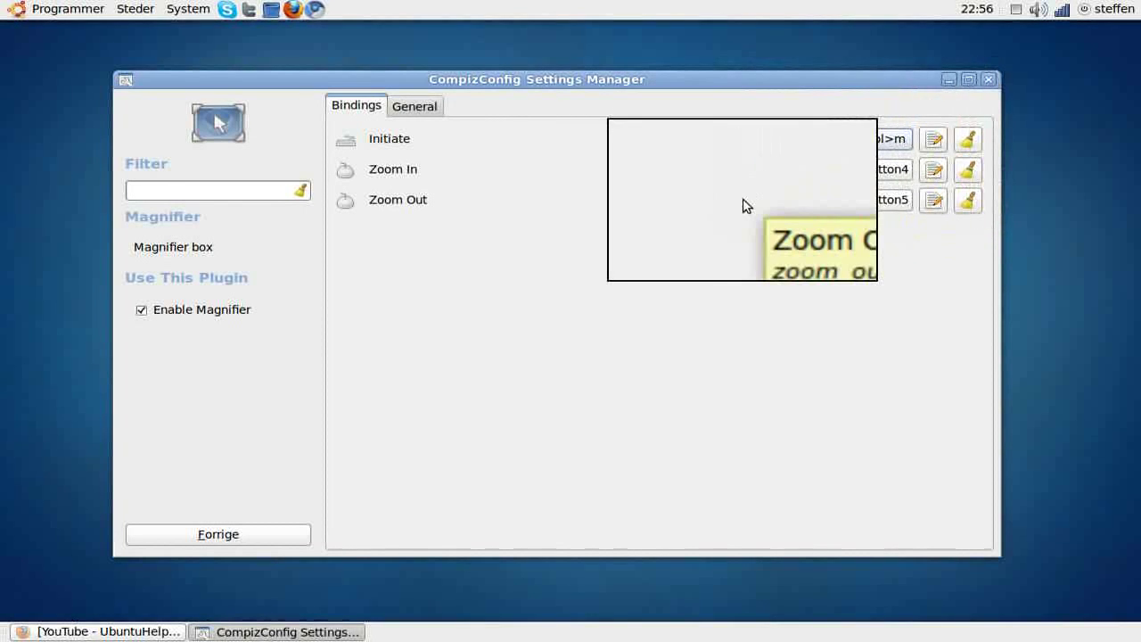
key("ctrl+m")
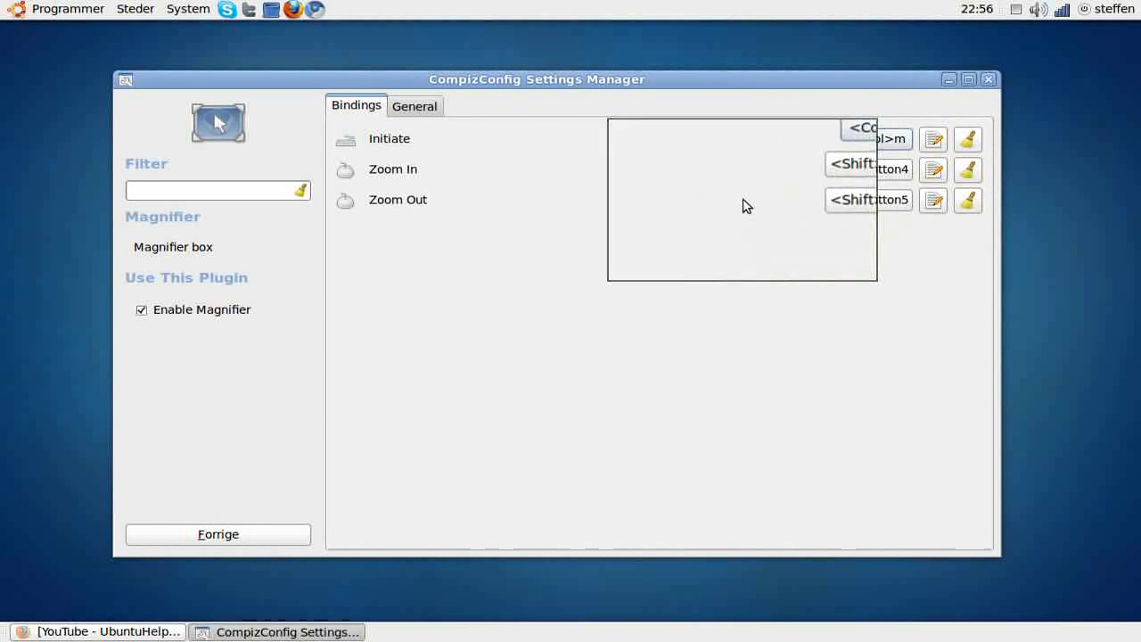
Step: Set the Magnifier's General Mode to Fisheye and preview it with Super+M
left_click(414, 109)
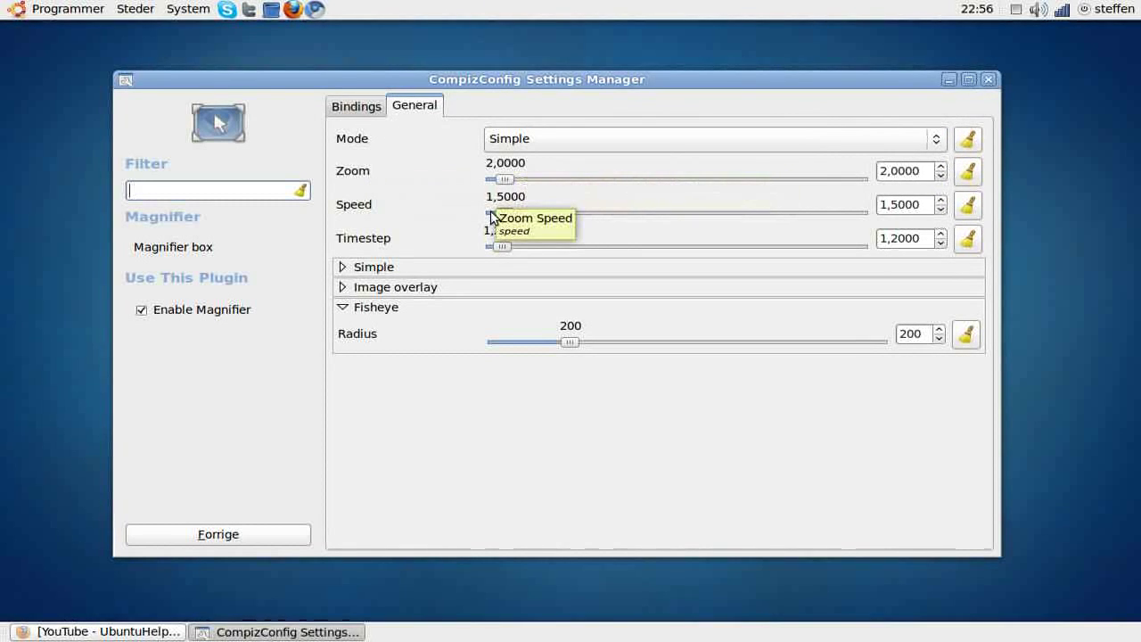
left_click(550, 141)
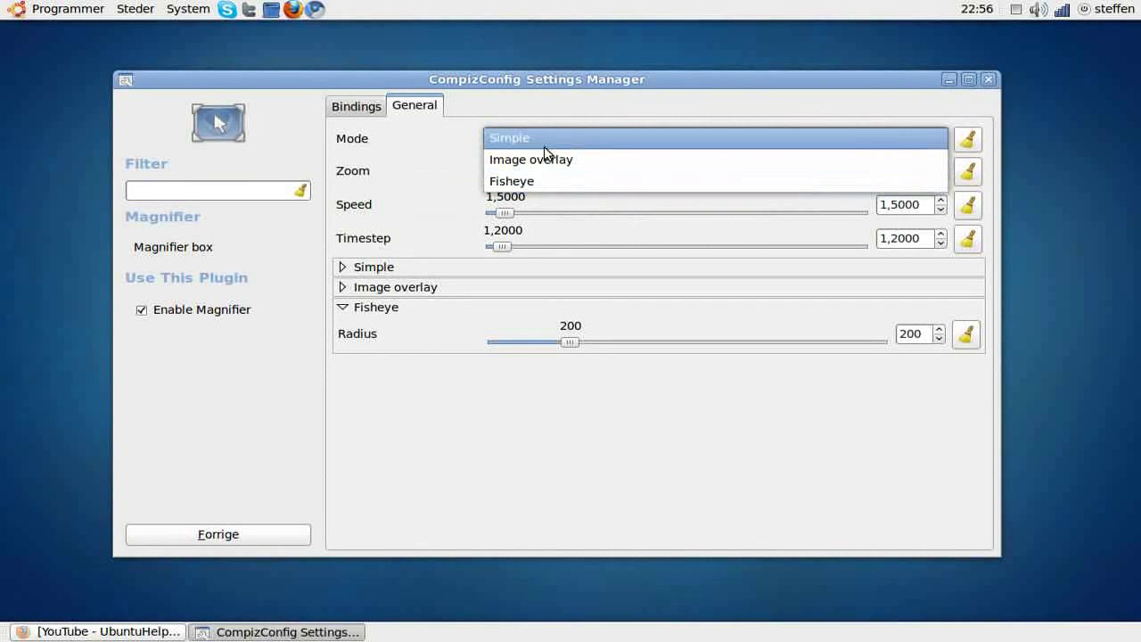
left_click(547, 148)
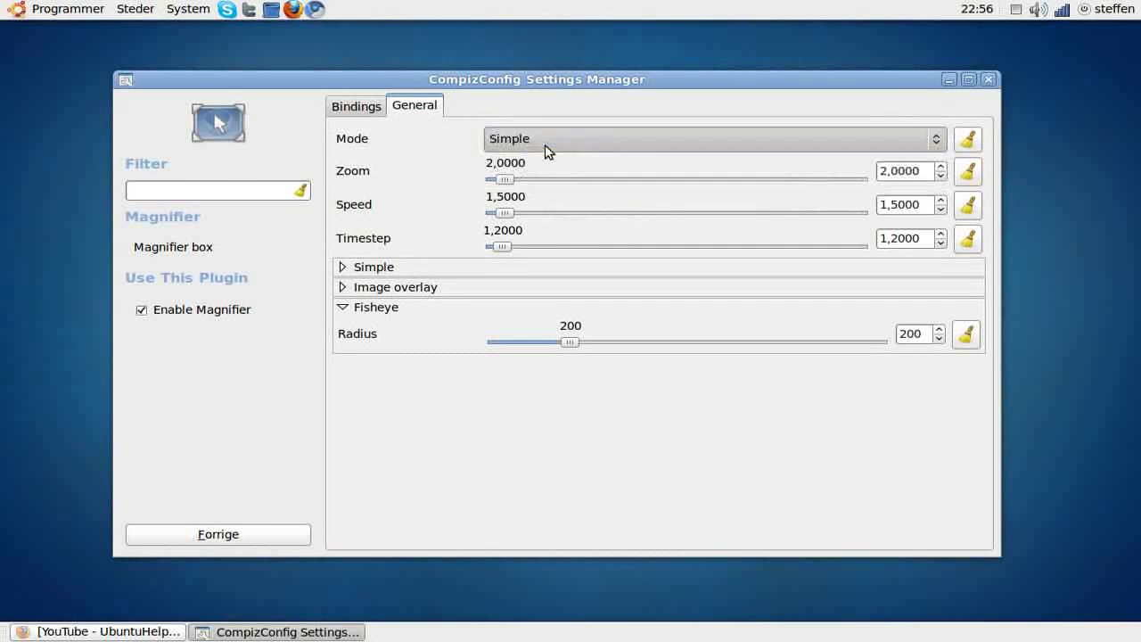
left_click(542, 147)
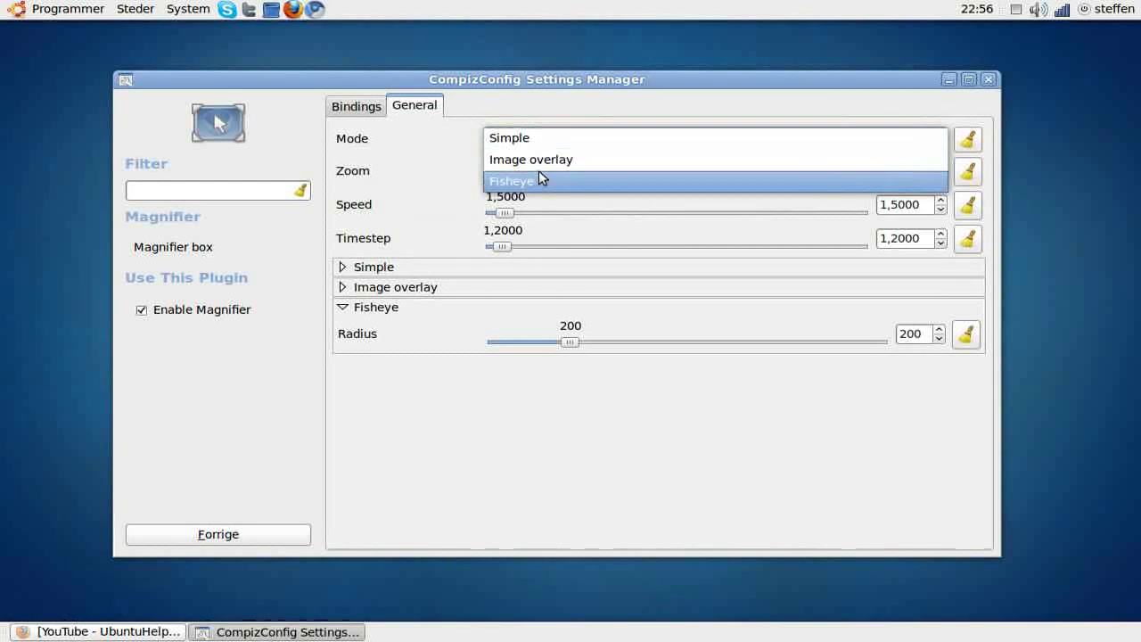
left_click(541, 181)
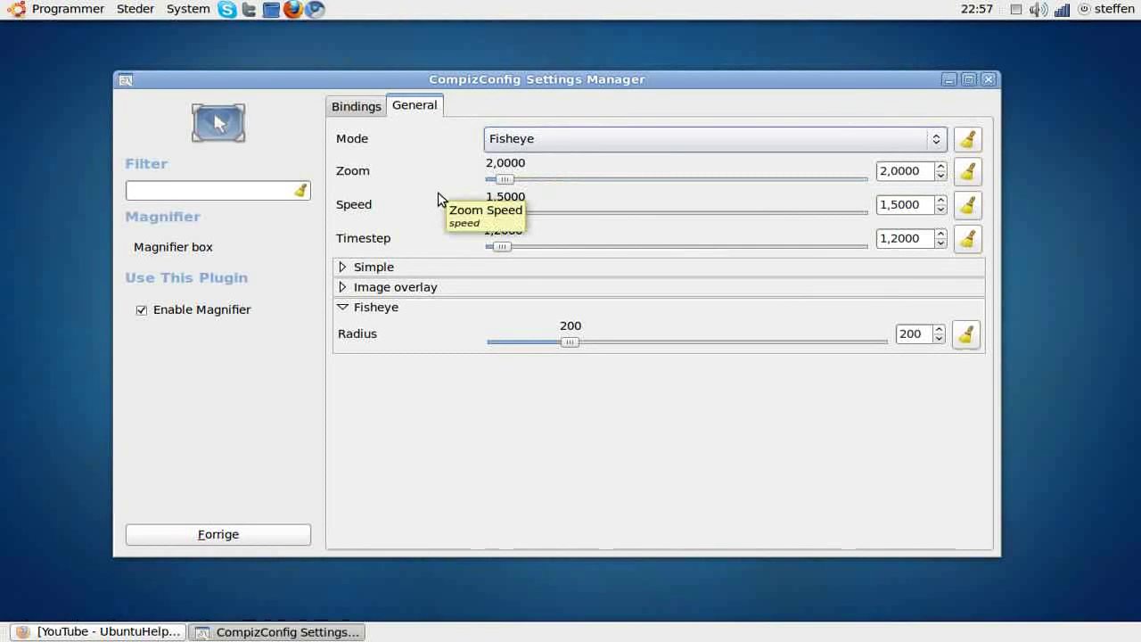
key("super+m")
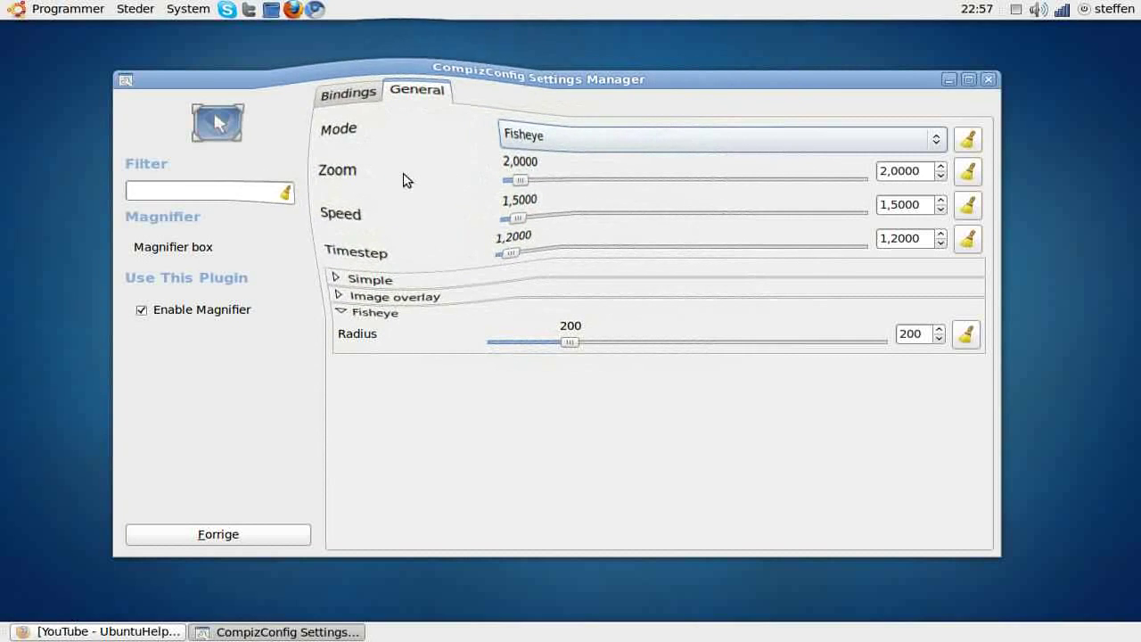
key("super+m")
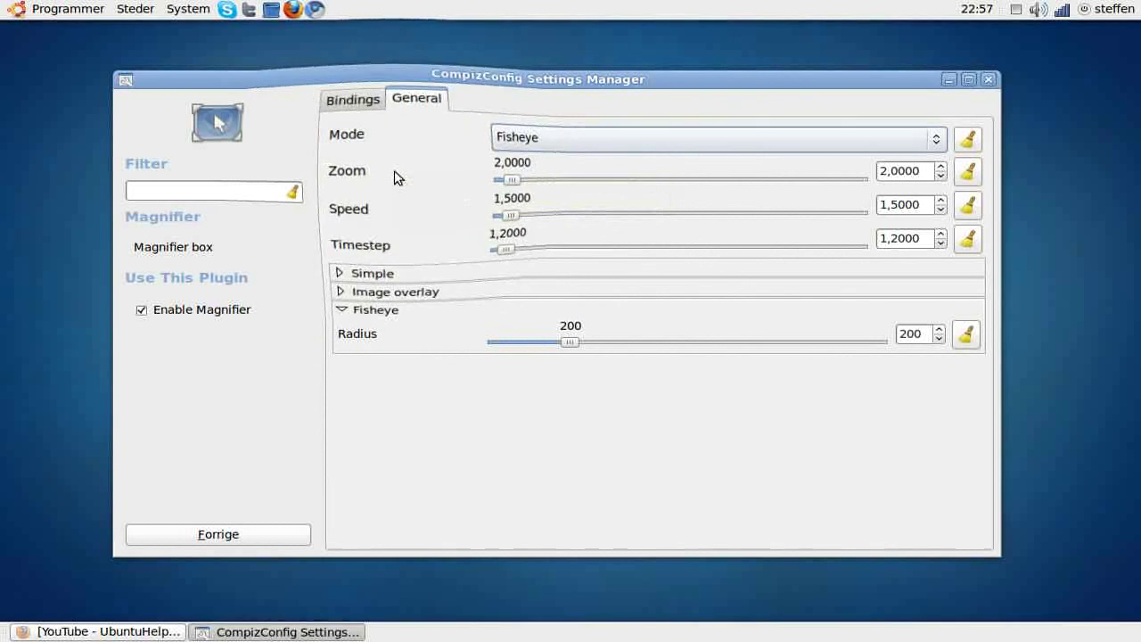
Step: Switch Mode to Image overlay, preview it with Super+M, then return Mode to Simple
left_click(568, 153)
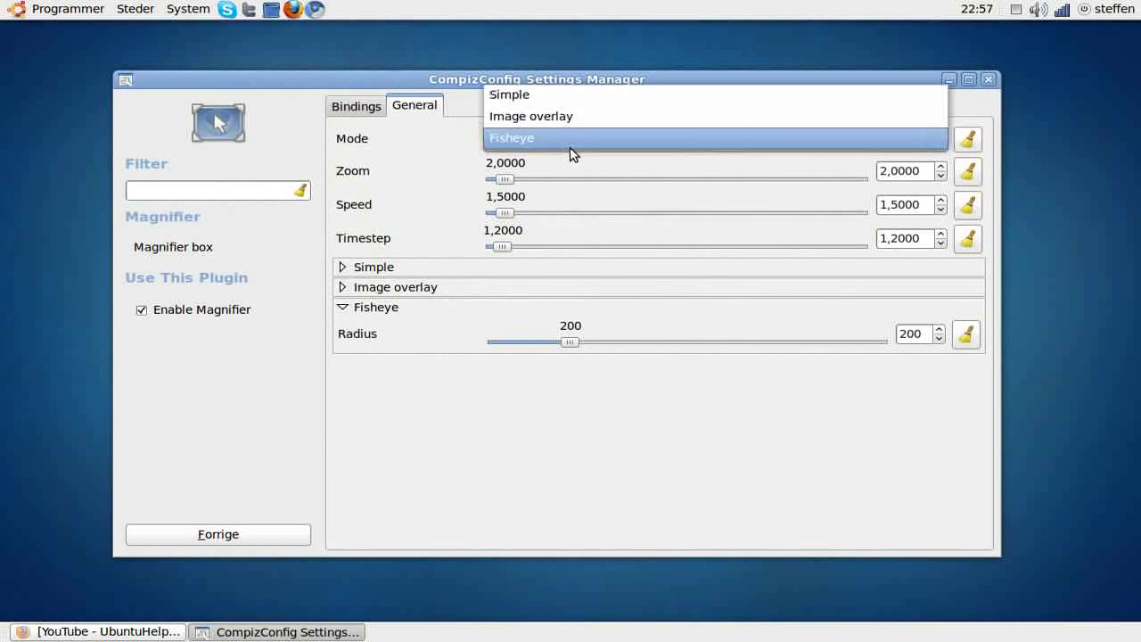
left_click(566, 96)
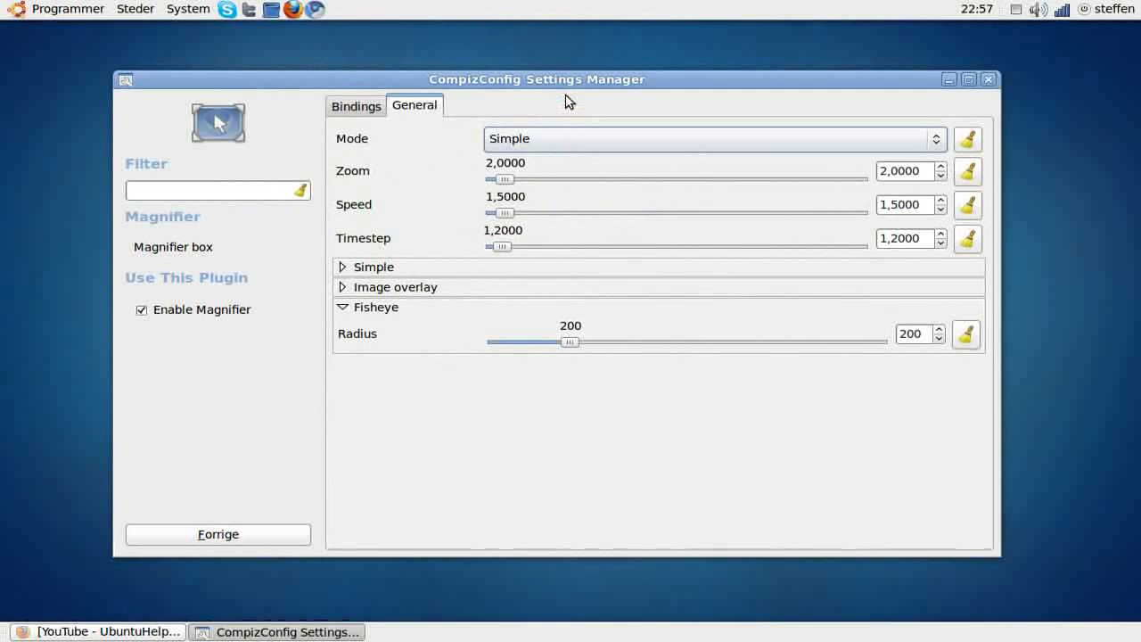
left_click(571, 144)
left_click(565, 155)
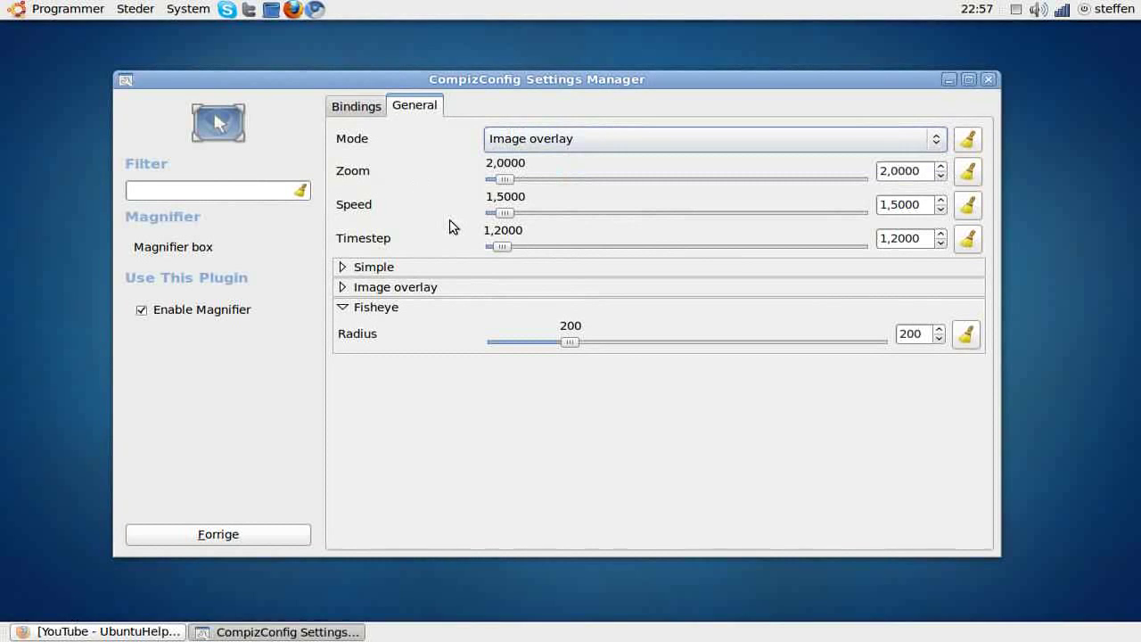
key("super+m")
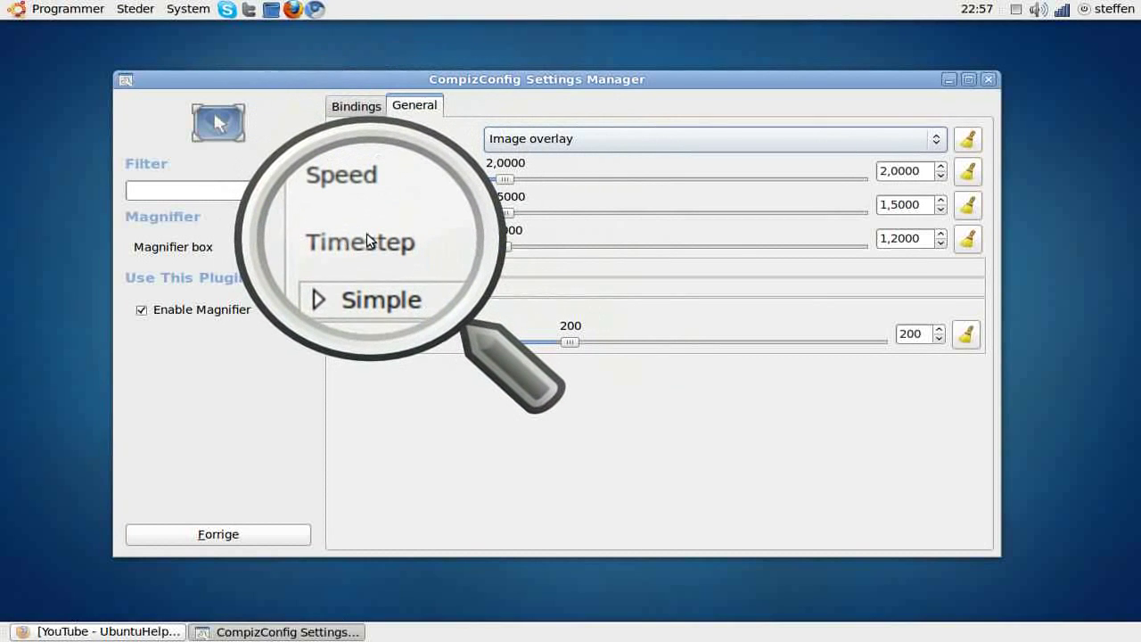
key("super+m")
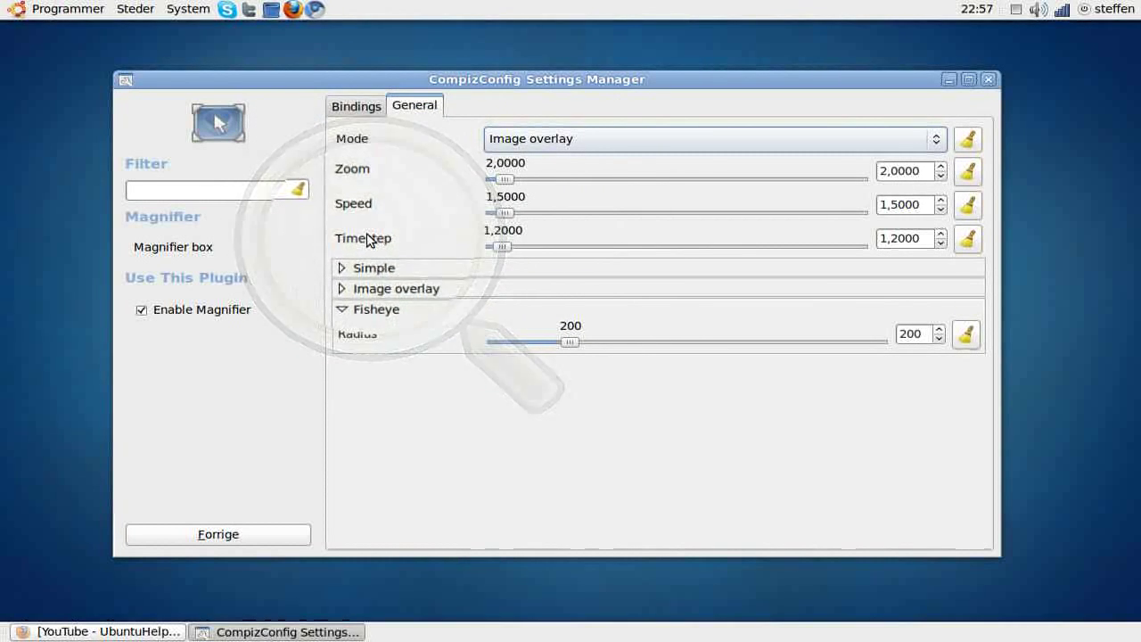
left_click(553, 140)
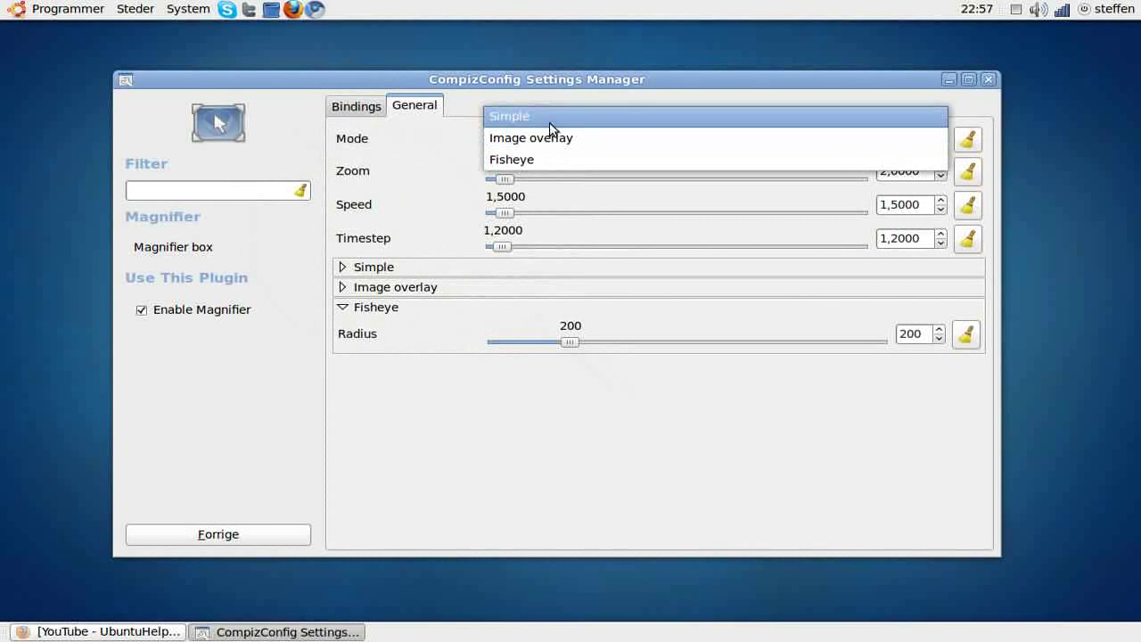
left_click(550, 125)
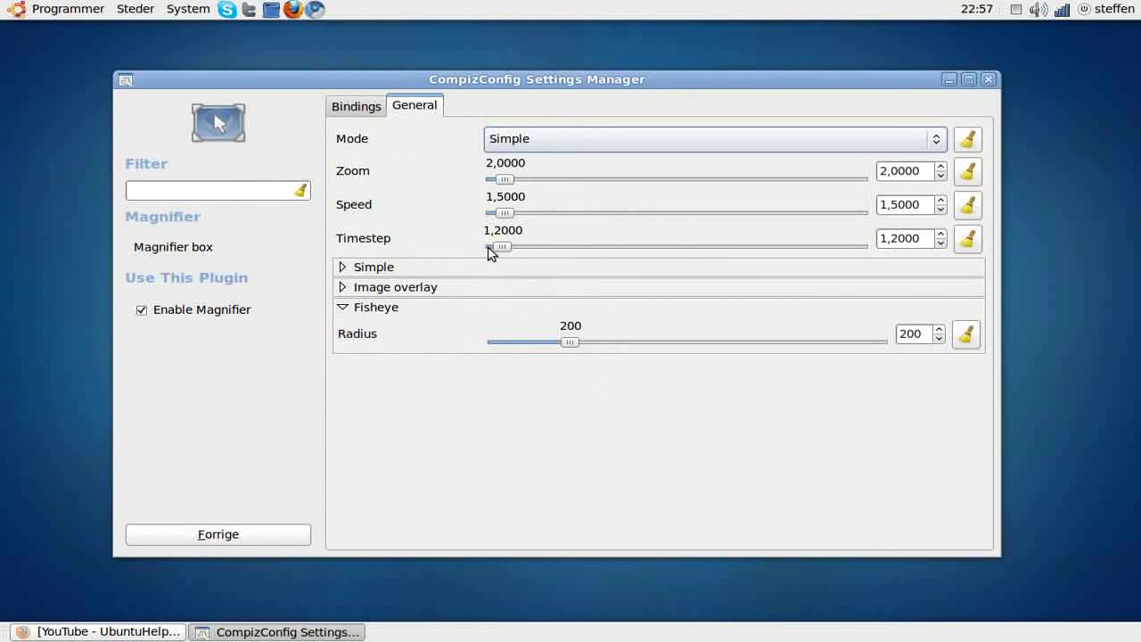
Step: Keep Mode on Simple, collapse the Image overlay and Fisheye sections, and disable Magnifier
left_click(382, 270)
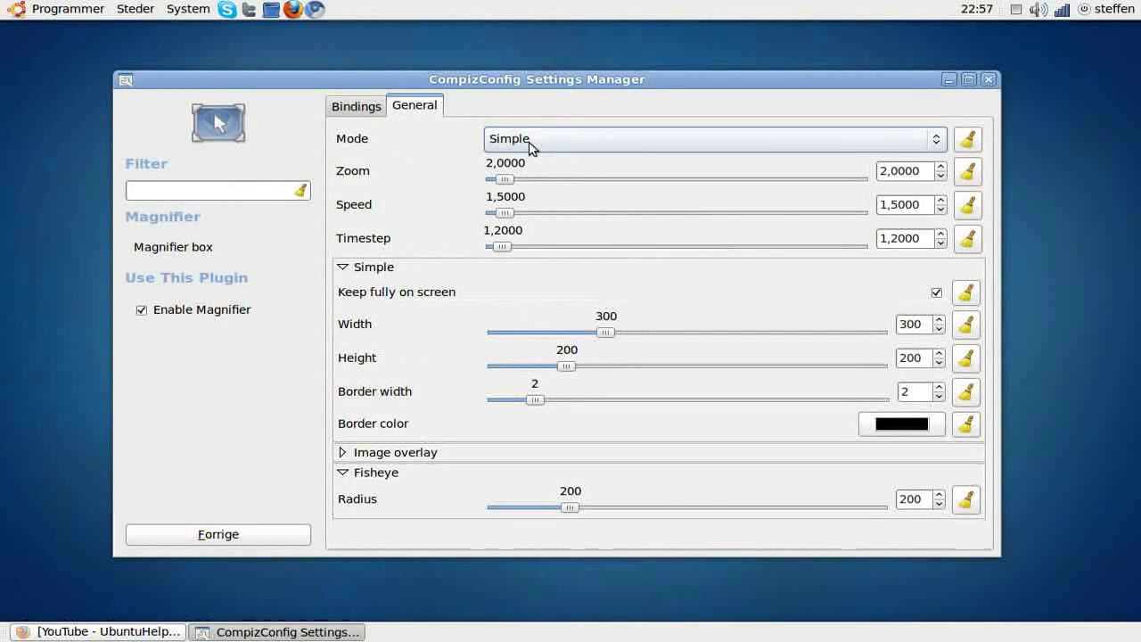
left_click(392, 271)
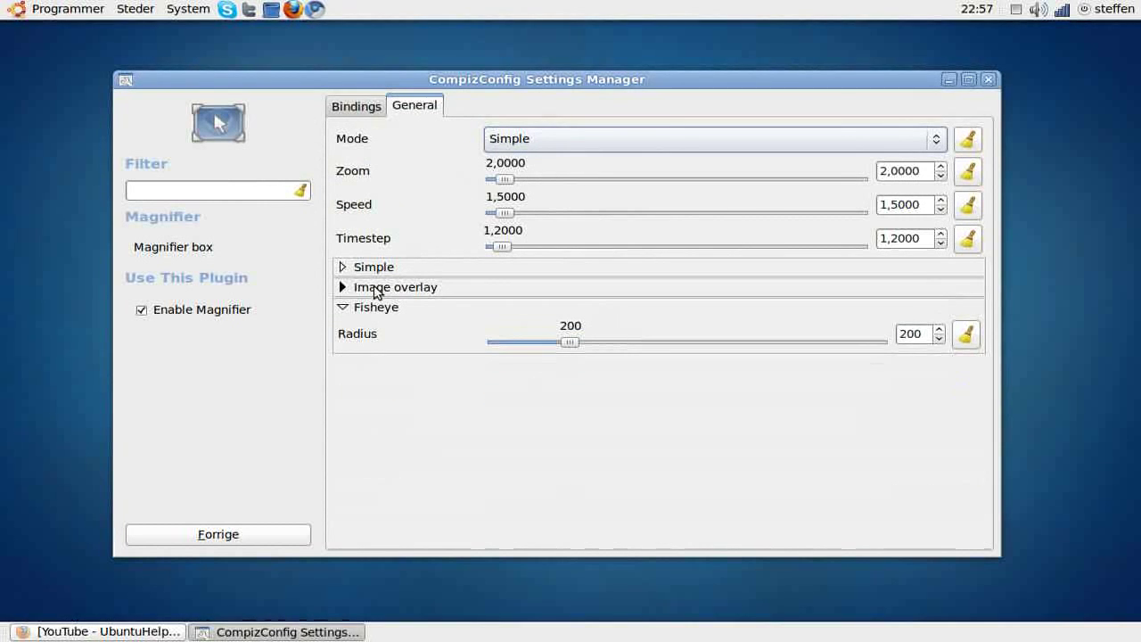
left_click(377, 289)
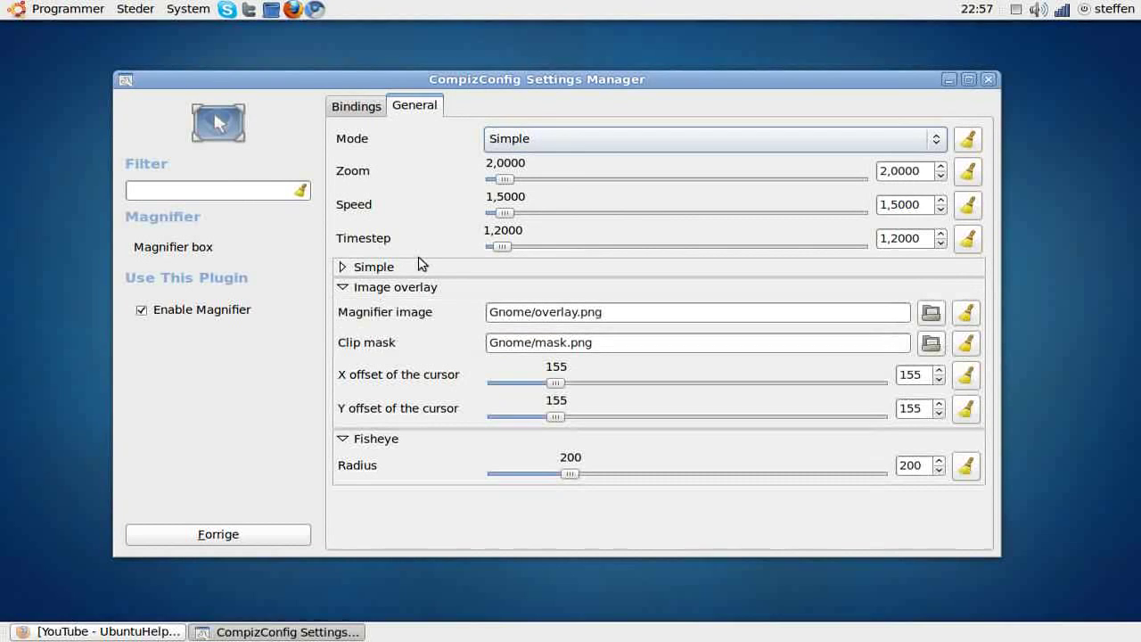
left_click(576, 140)
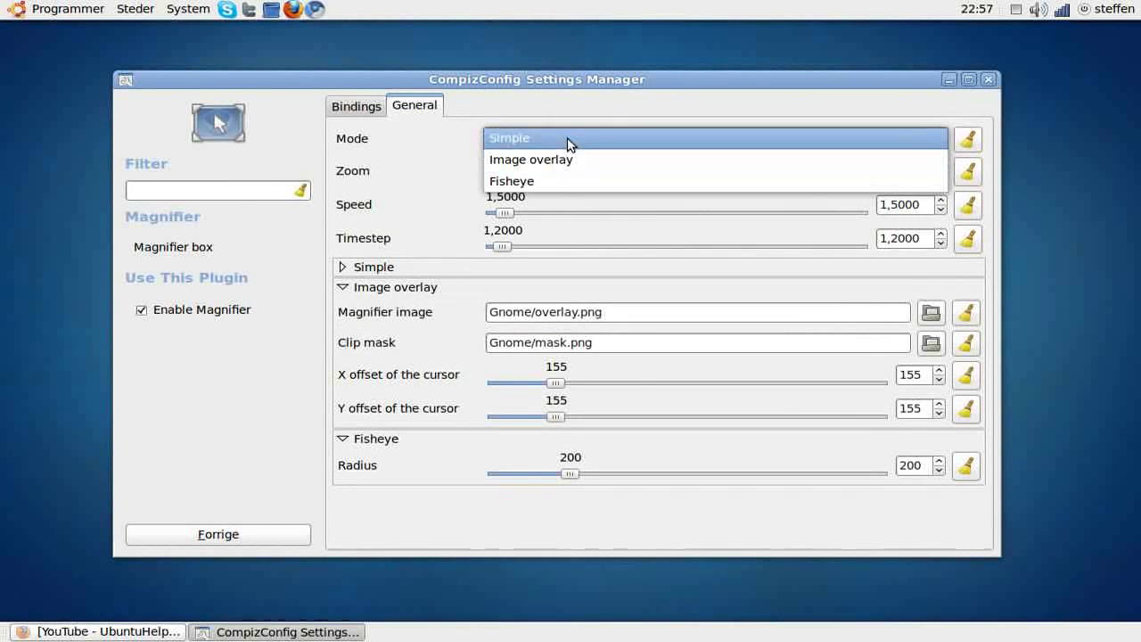
left_click(568, 141)
left_click(377, 289)
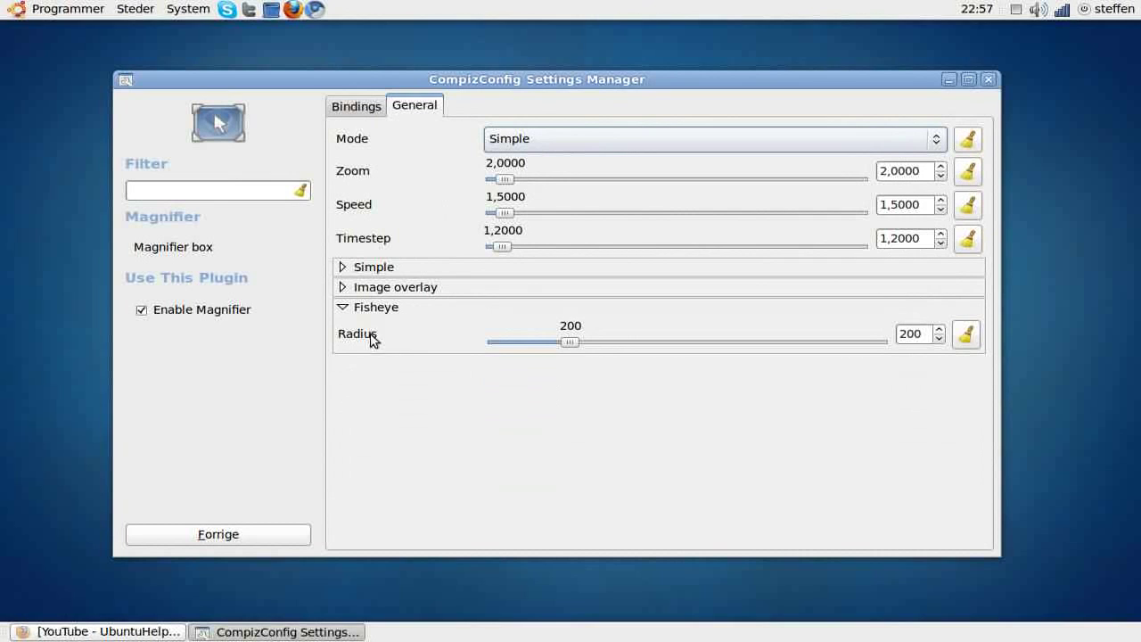
left_click(376, 309)
left_click(376, 308)
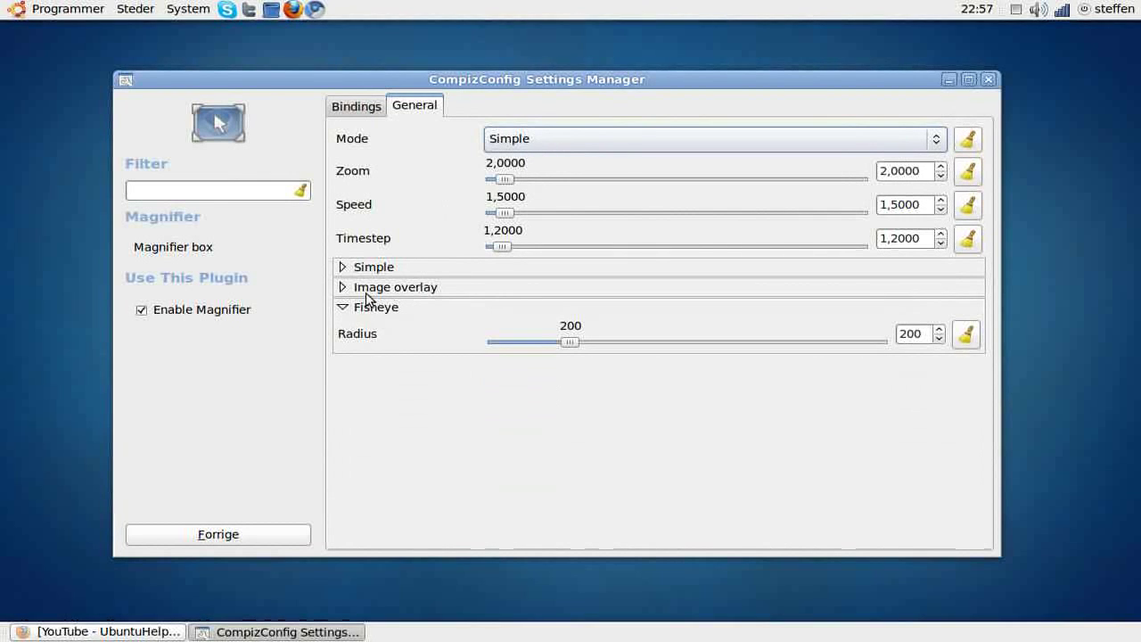
left_click(390, 308)
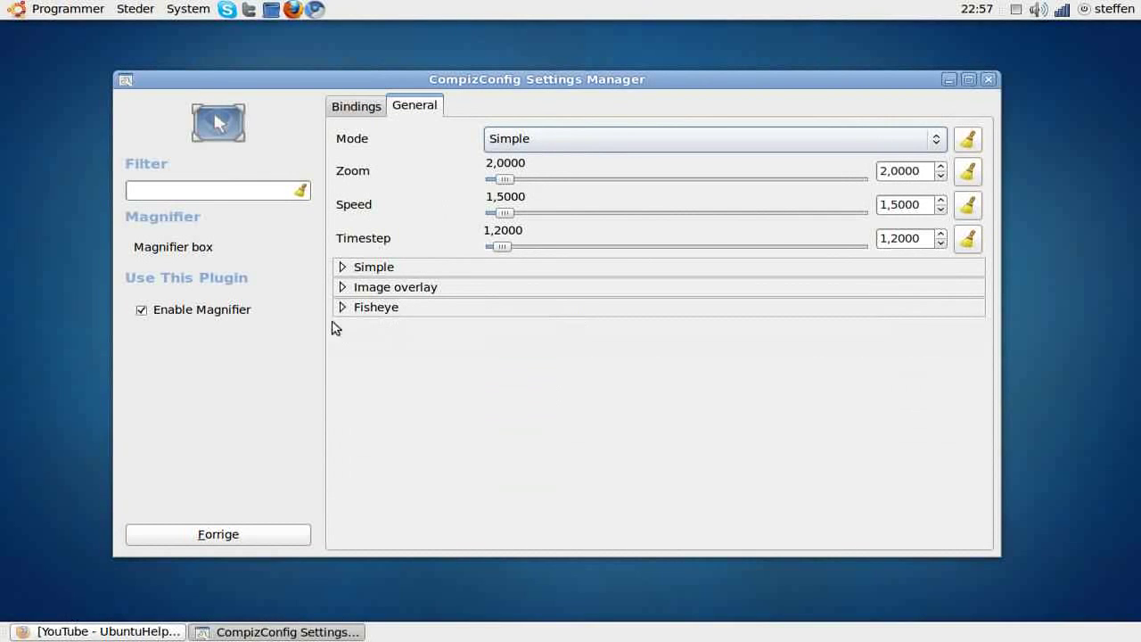
left_click(200, 309)
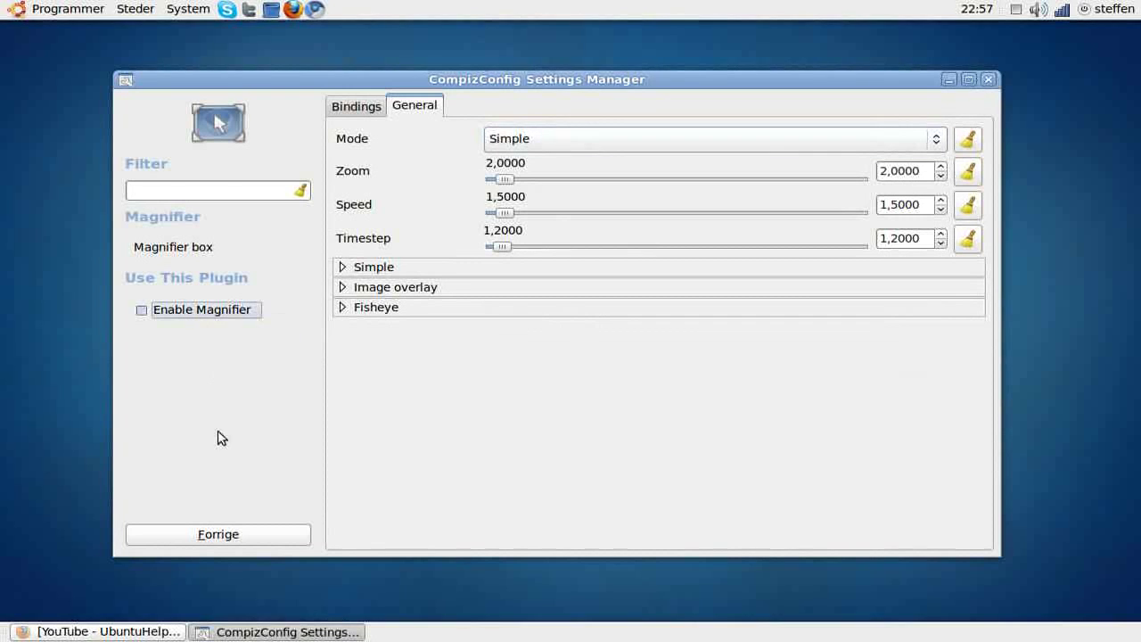
Step: Open Window Previews from the Extras plugin list and set Thumbnail Window Size to 268
left_click(233, 534)
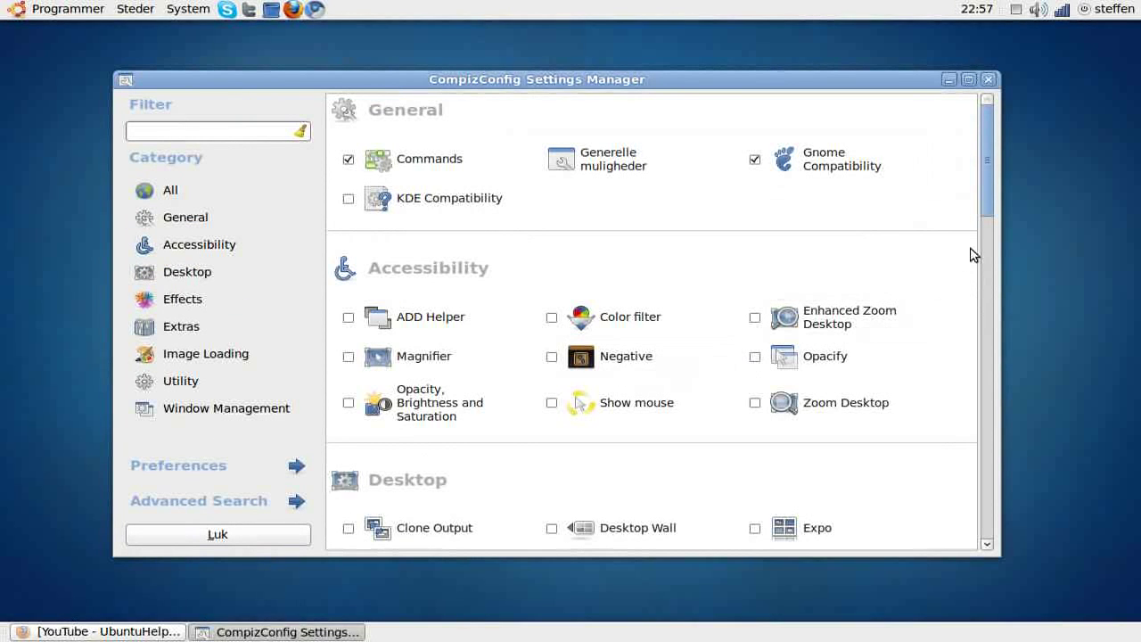
left_click_drag(987, 210, 972, 388)
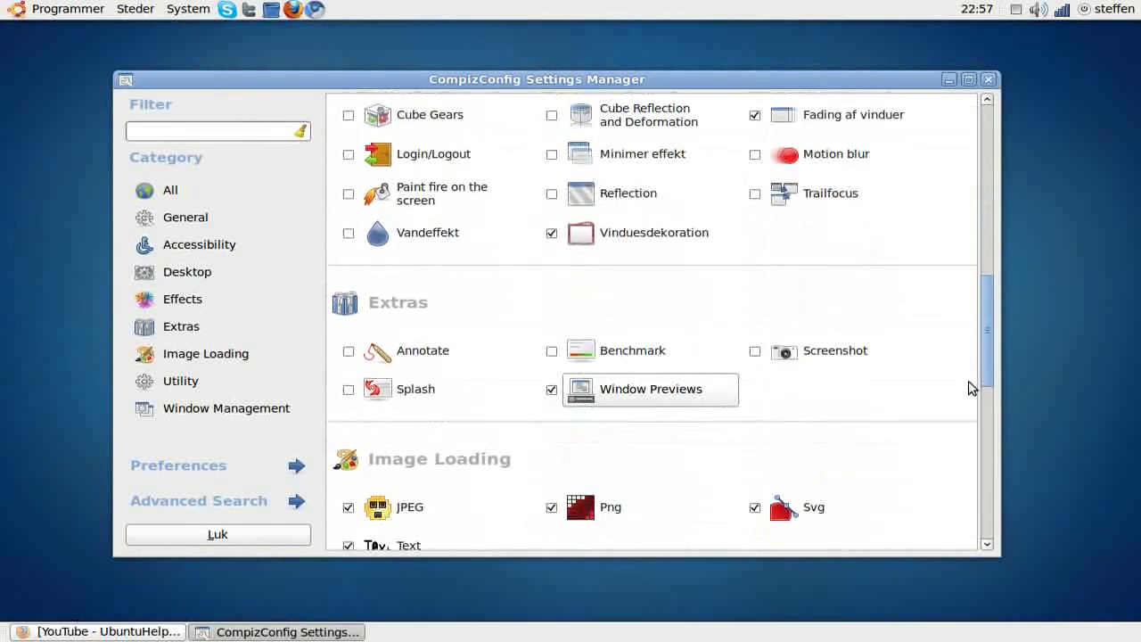
left_click(629, 392)
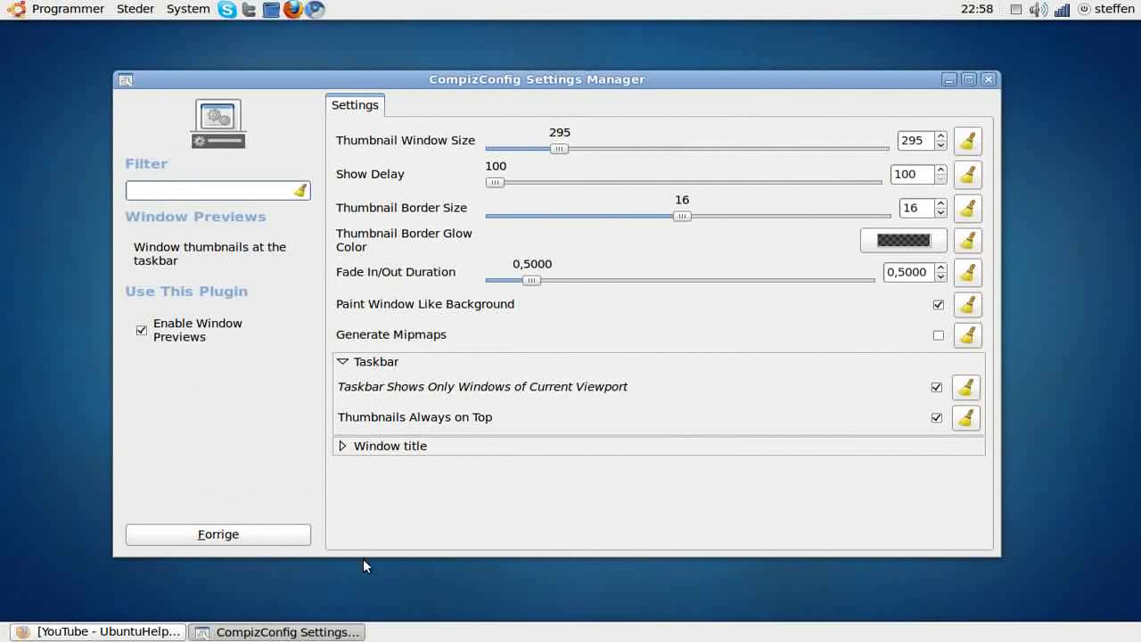
mouse_move(328, 628)
left_click_drag(558, 152, 502, 171)
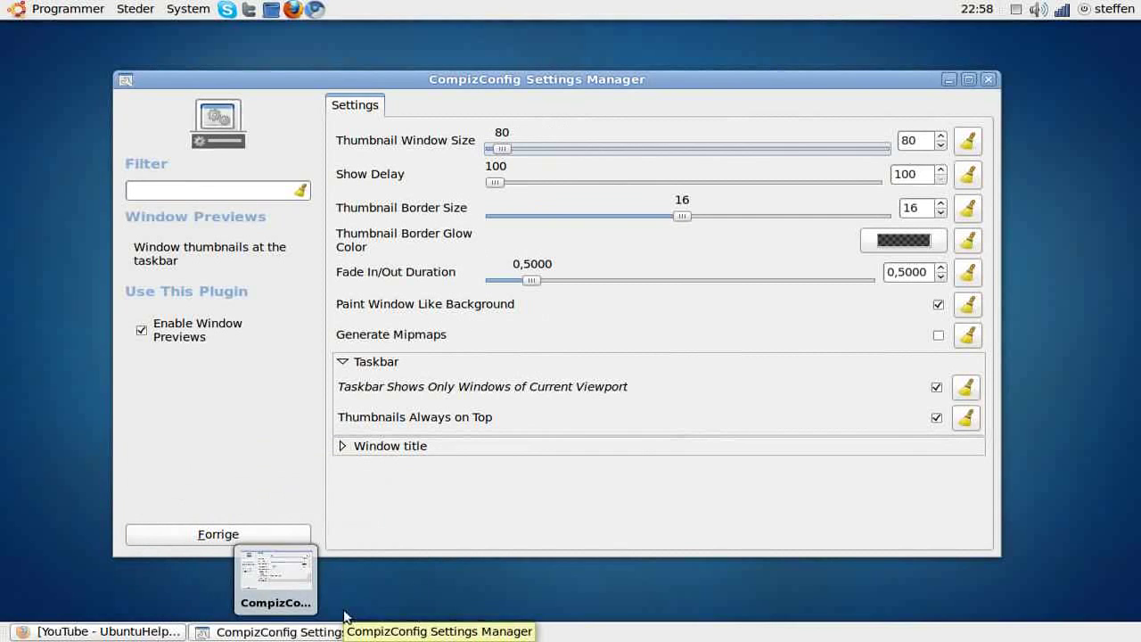
left_click_drag(502, 153, 641, 150)
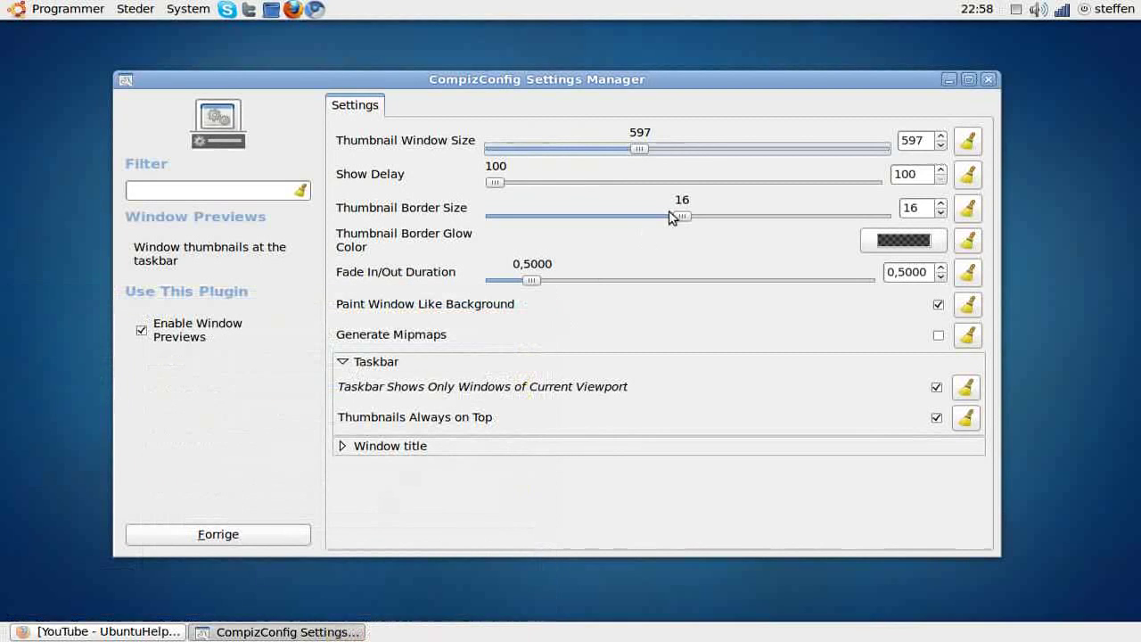
left_click_drag(637, 152, 557, 157)
Step: Try the Show Delay, leaving it at 100, and set Thumbnail Border Size to 4
mouse_move(330, 633)
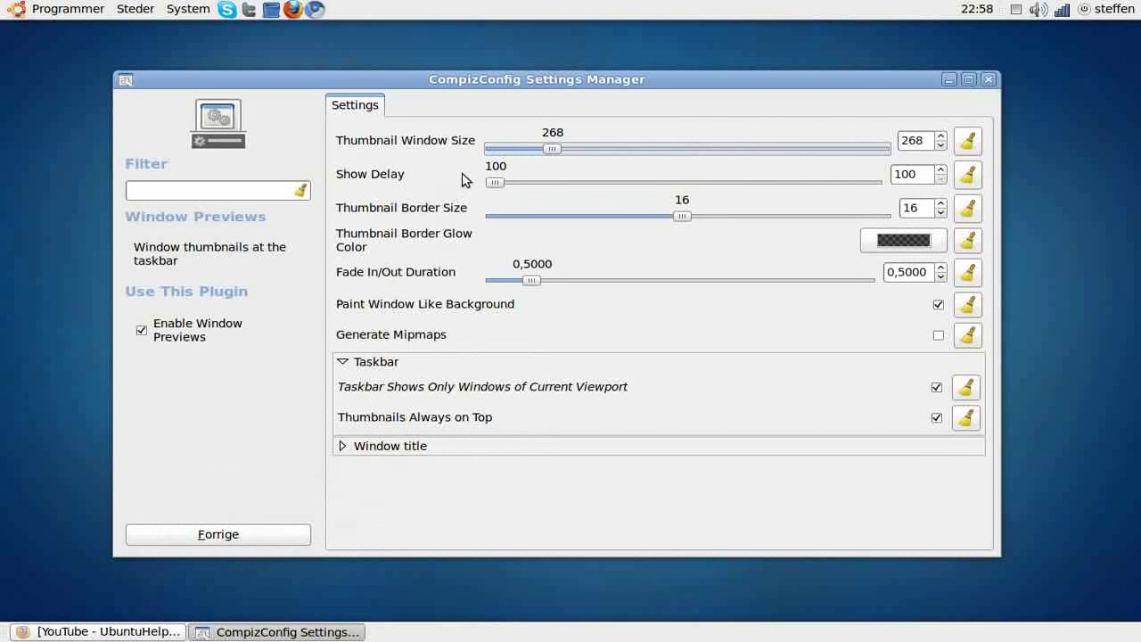
left_click_drag(491, 184, 558, 183)
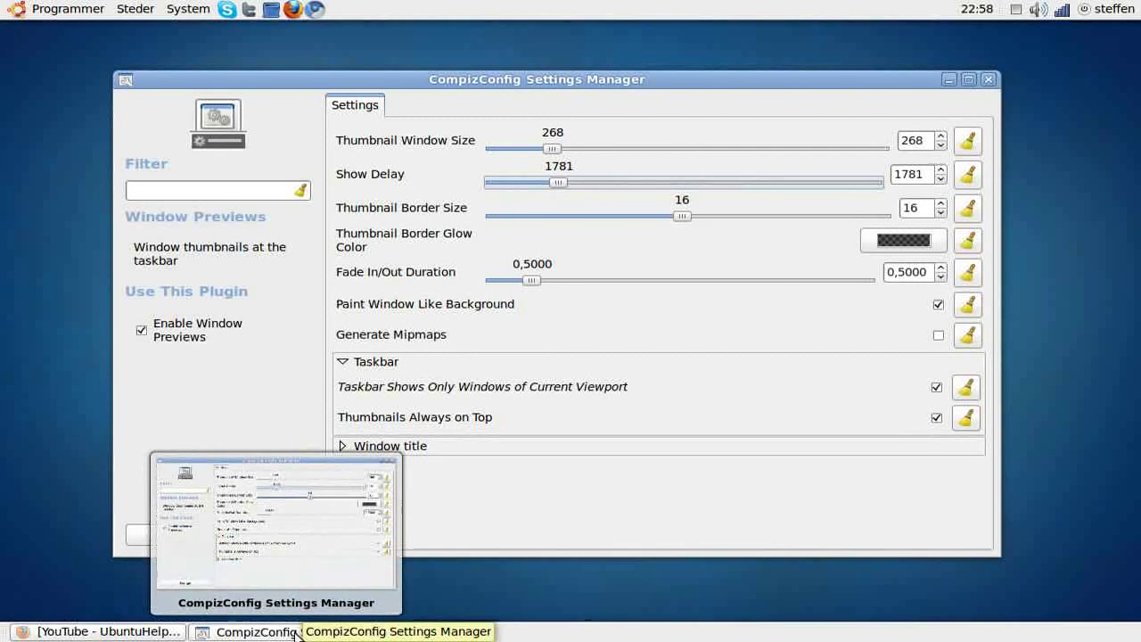
left_click_drag(559, 182, 479, 192)
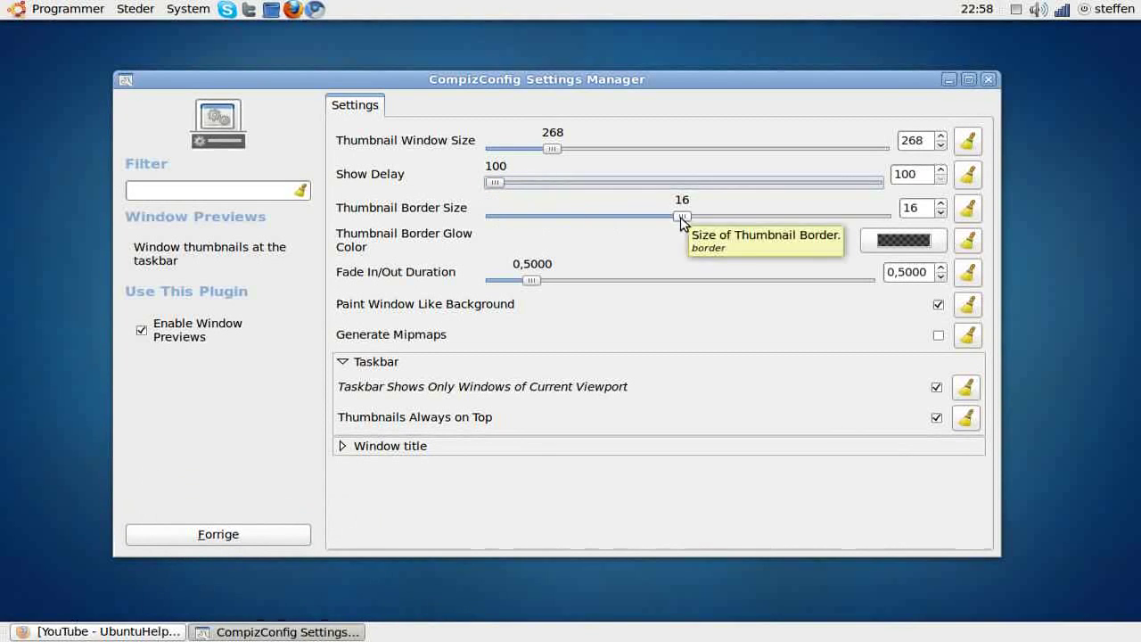
left_click_drag(683, 223, 531, 238)
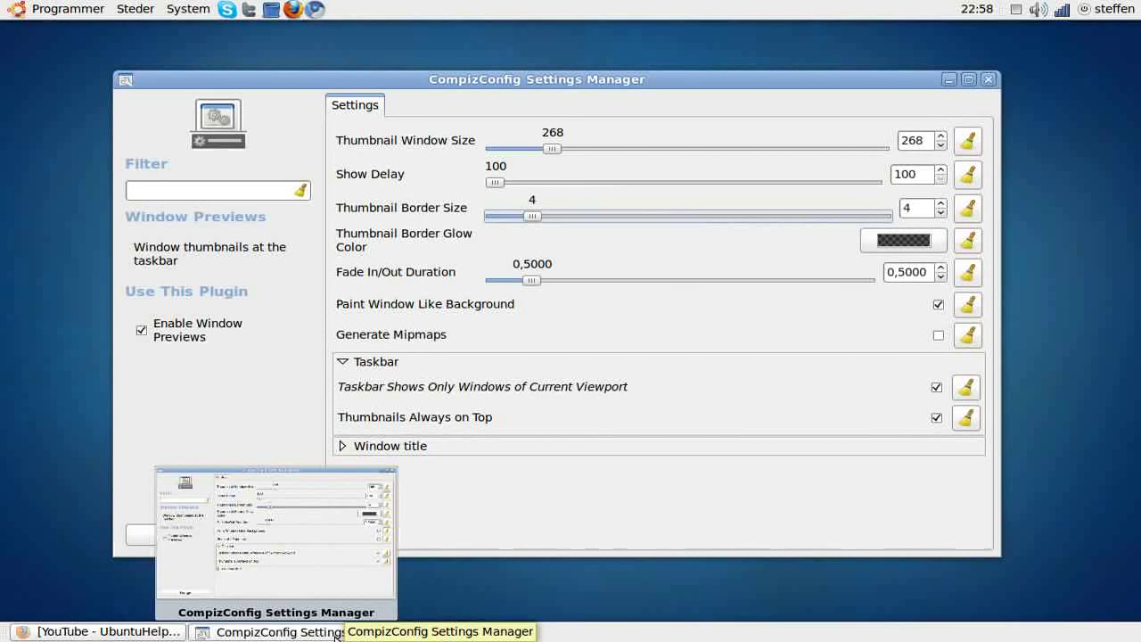
scroll(535, 221, "down", 14)
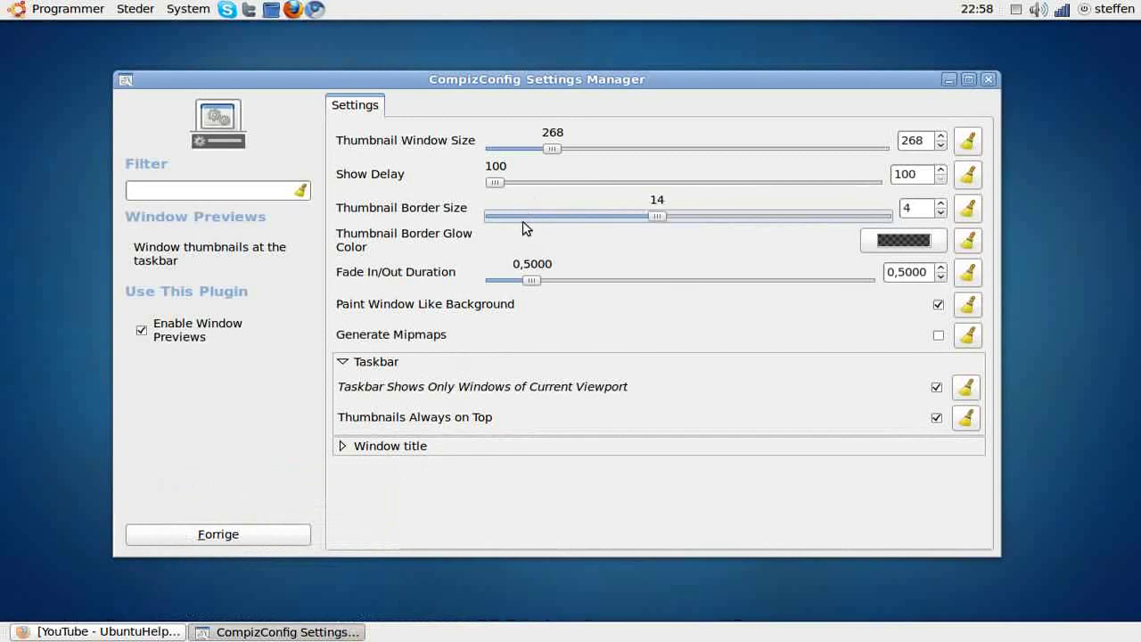
left_click_drag(883, 218, 280, 232)
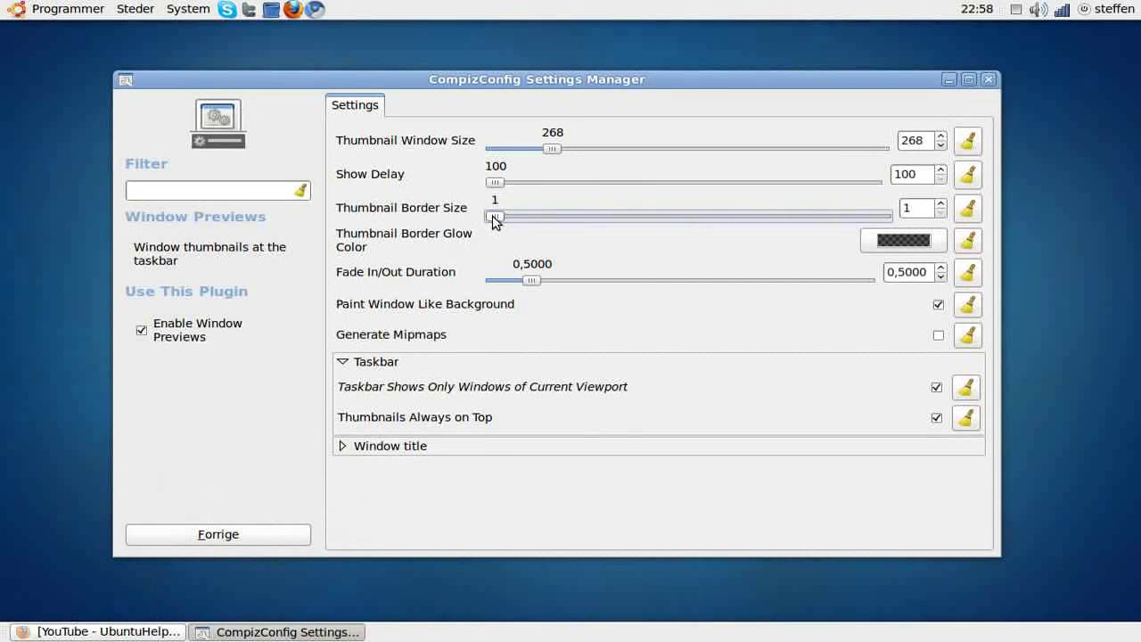
left_click_drag(494, 217, 531, 220)
mouse_move(295, 632)
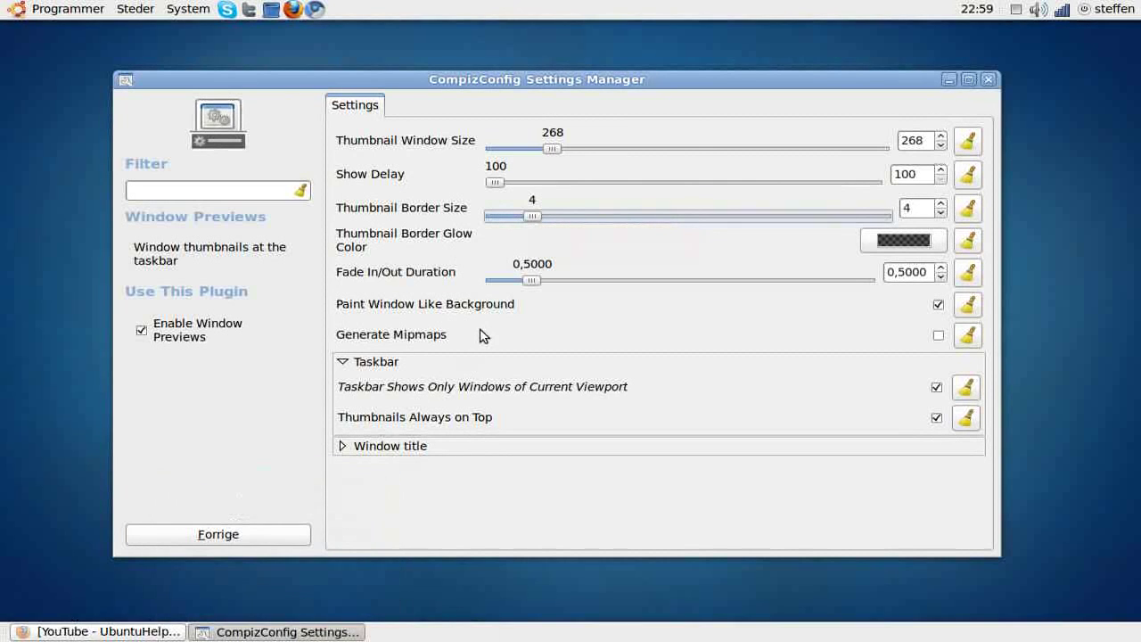
Step: Expand Window title and try font sizes 6 and 20, ending back at 12
left_click(376, 446)
scroll(419, 477, "down", 1)
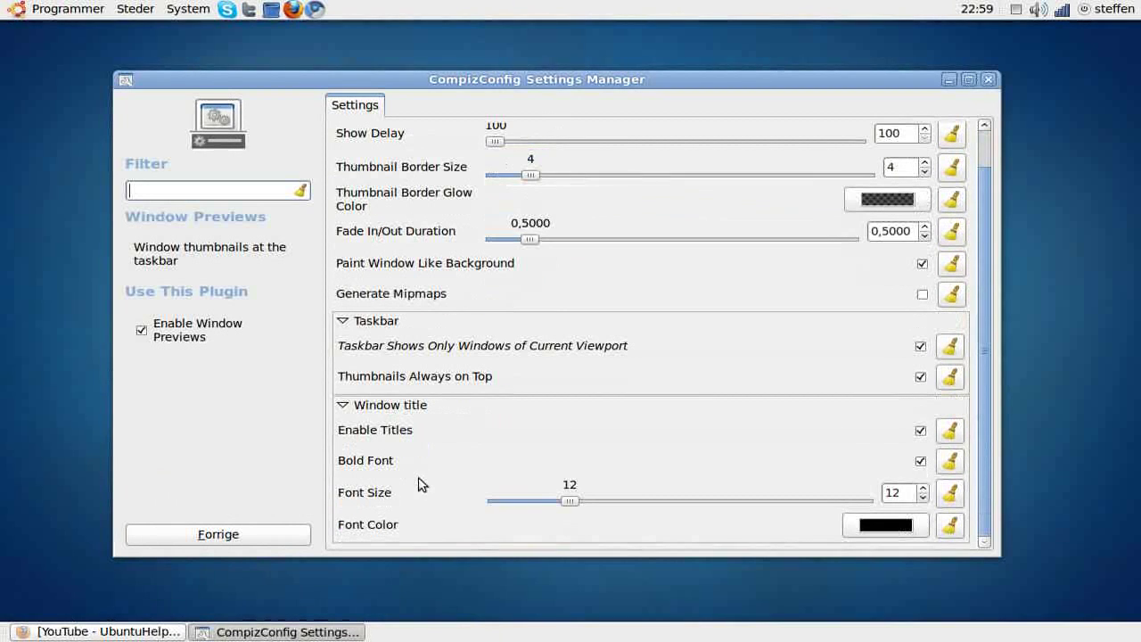
left_click_drag(572, 503, 503, 518)
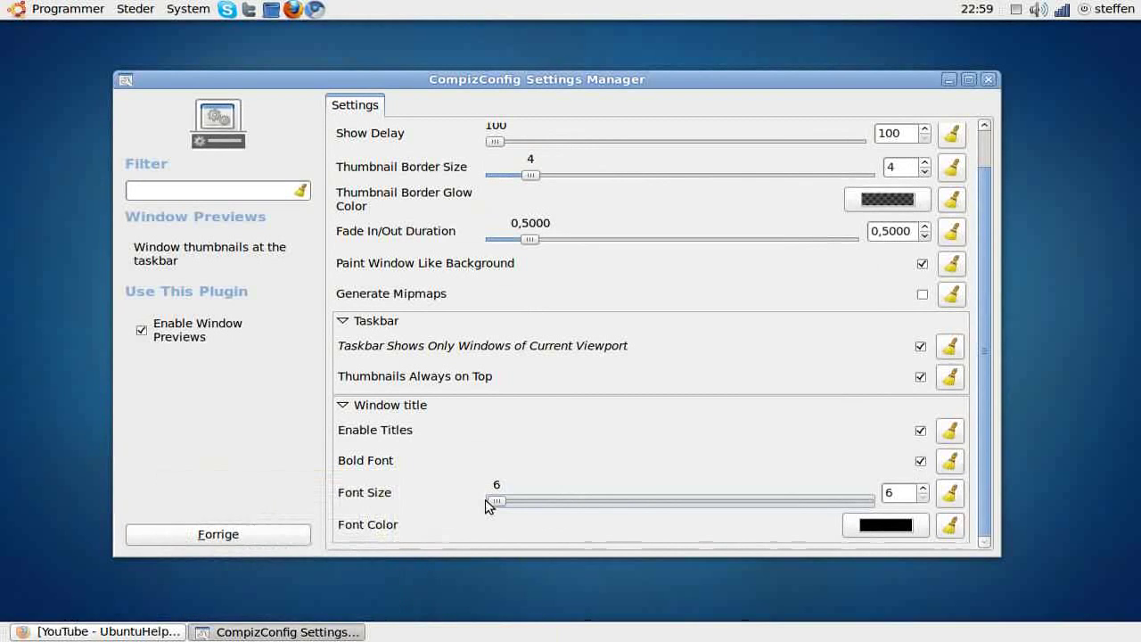
left_click_drag(497, 505, 655, 503)
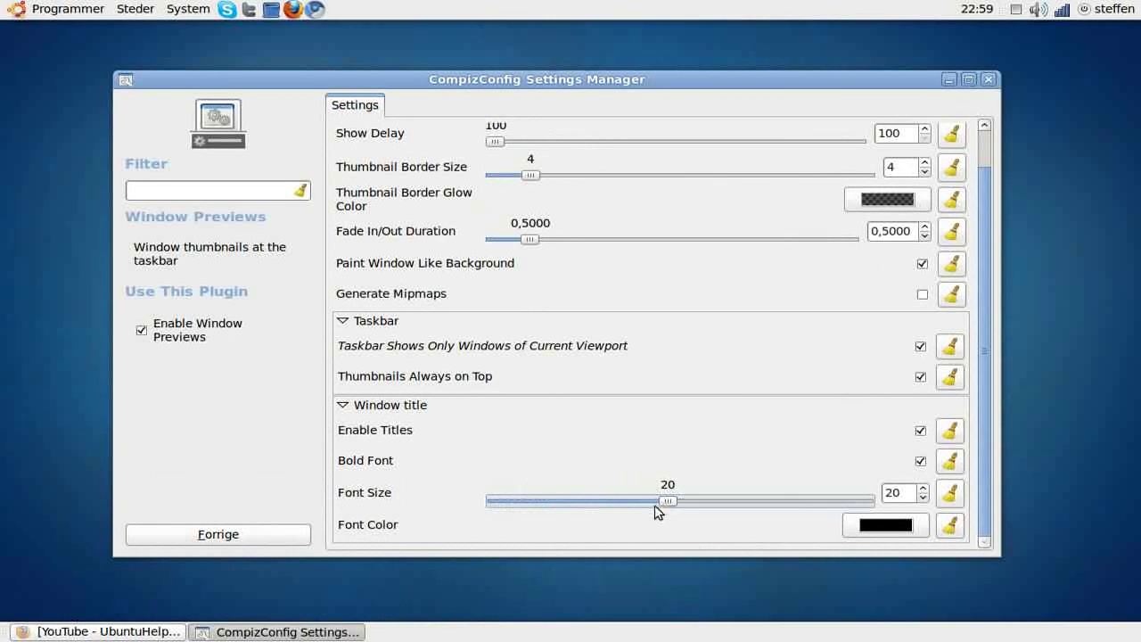
mouse_move(386, 617)
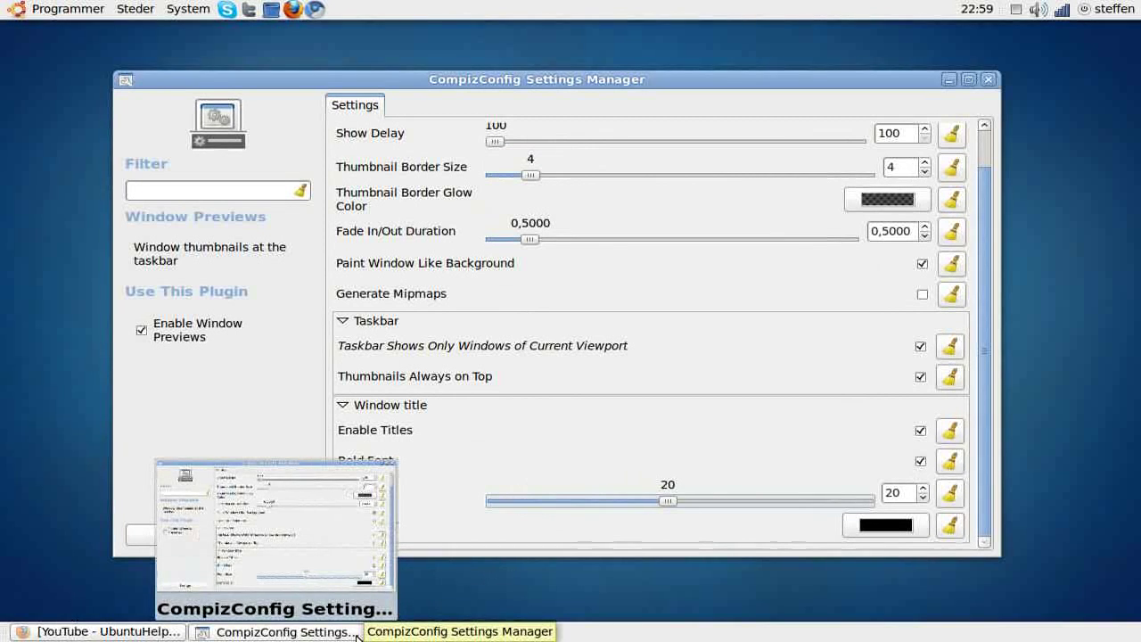
left_click_drag(669, 508, 573, 522)
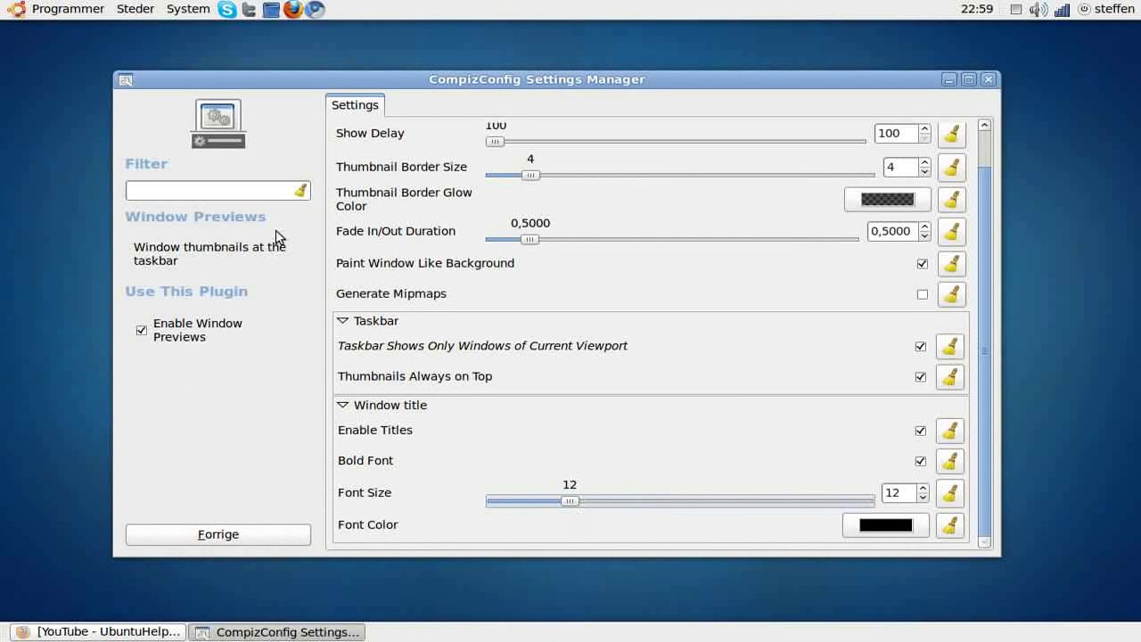
Step: Disable Window Previews and return to the plugin category list
mouse_move(284, 630)
left_click(174, 335)
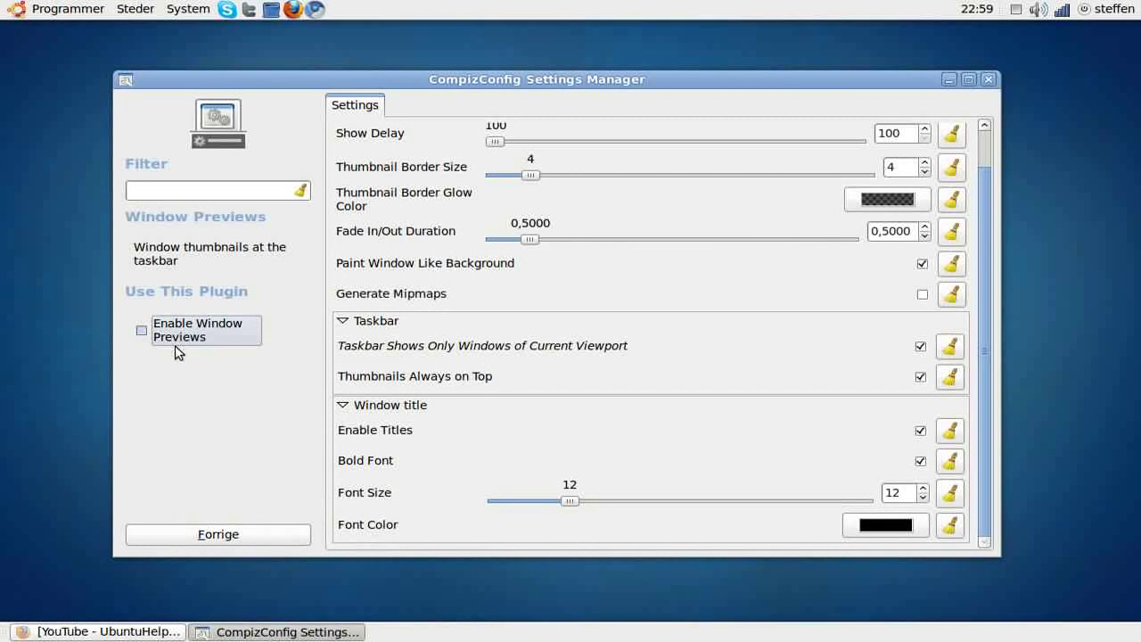
left_click(207, 535)
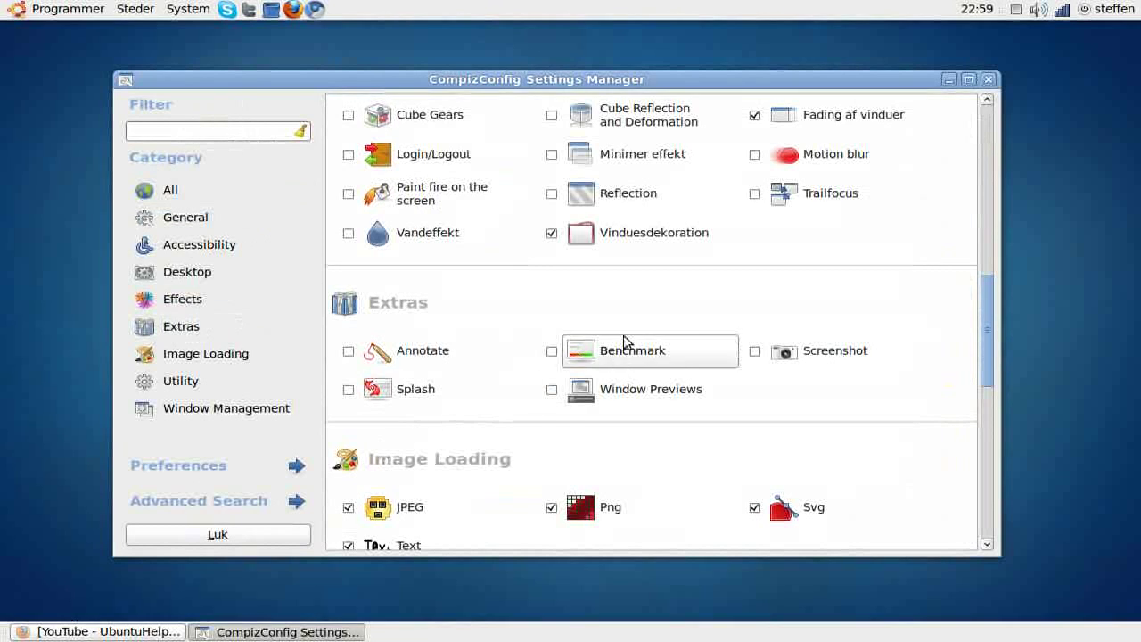